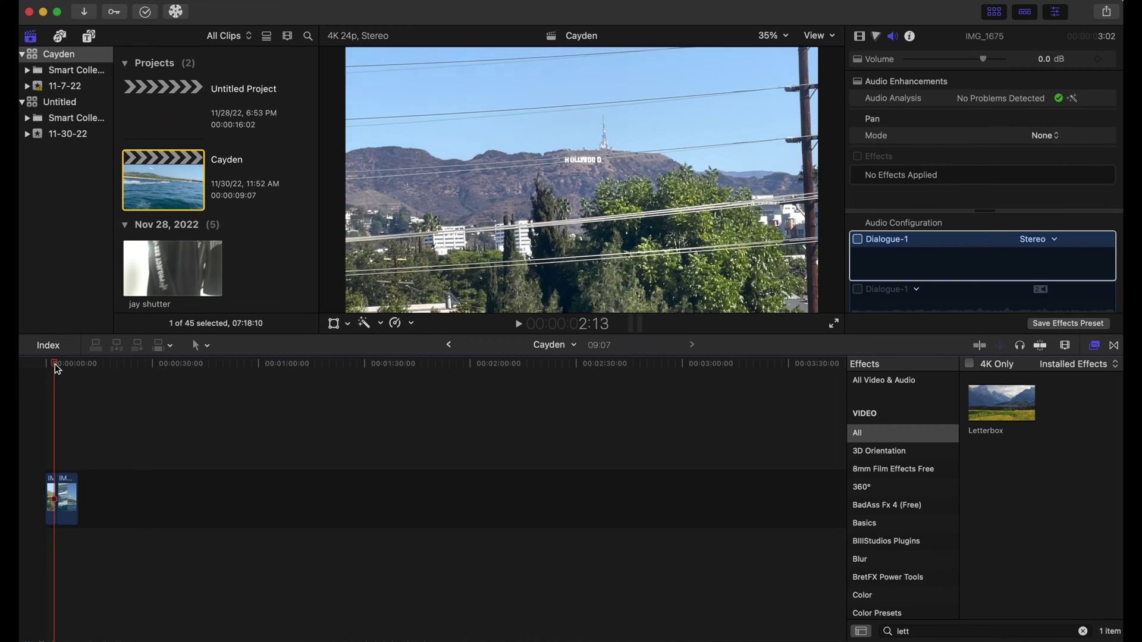
- Search the effects for 'noise' and drop Add Noise onto the Hollywood and jet ski clips
mouse_move(53, 364)
left_mouse_down()
mouse_move(65, 374)
mouse_move(46, 370)
left_mouse_up()
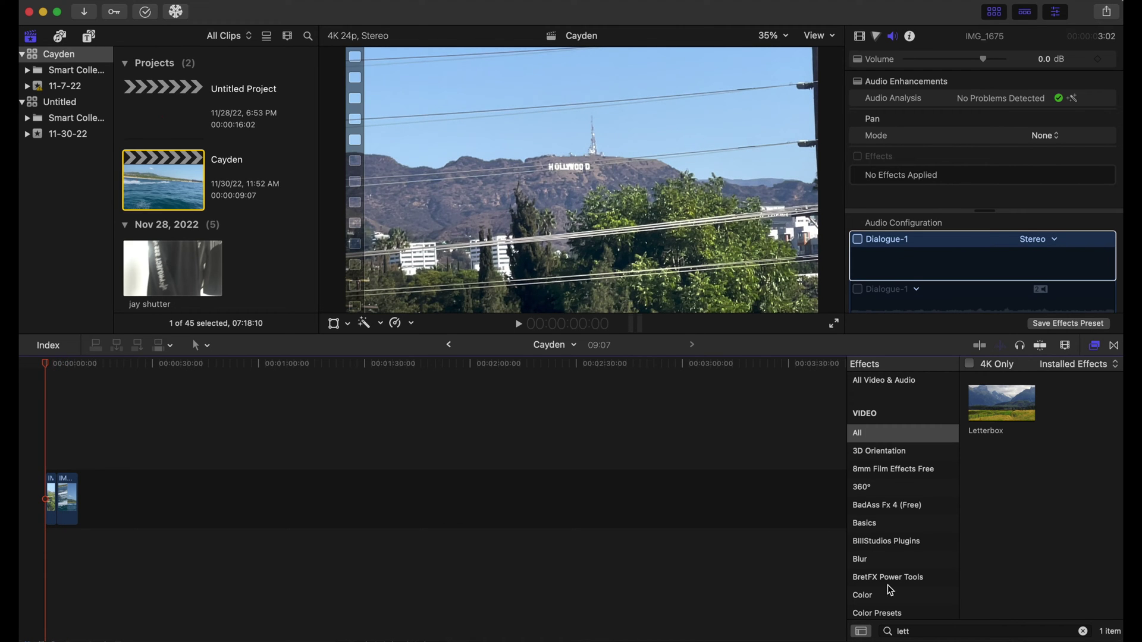
left_click(1081, 631)
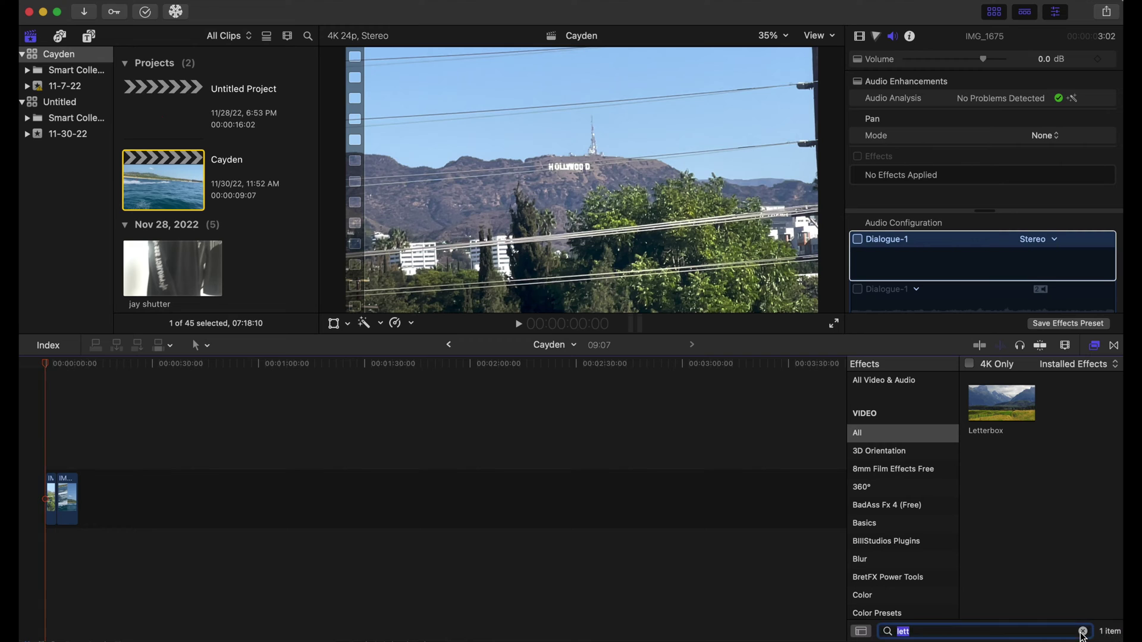
type("noise")
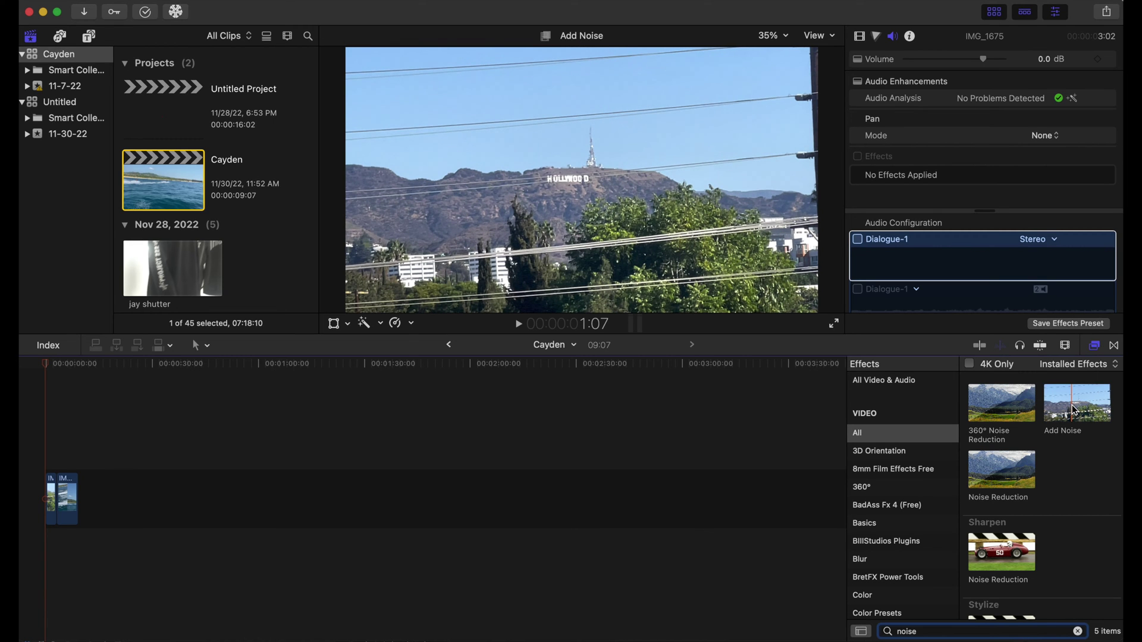
left_click_drag(1075, 410, 55, 494)
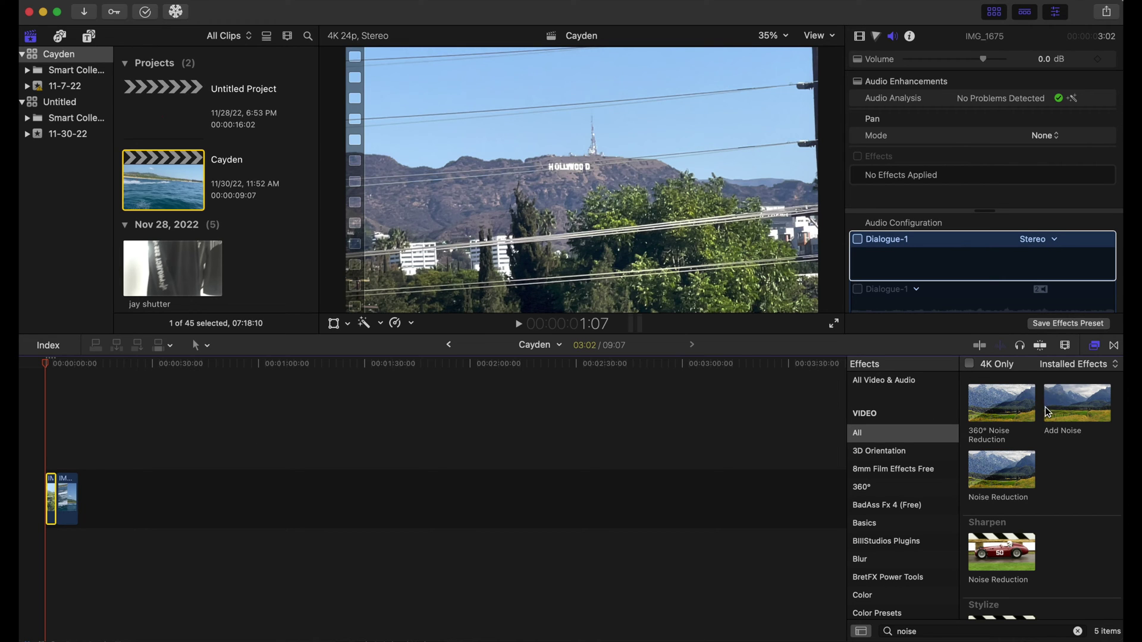
left_click_drag(1087, 405, 60, 495)
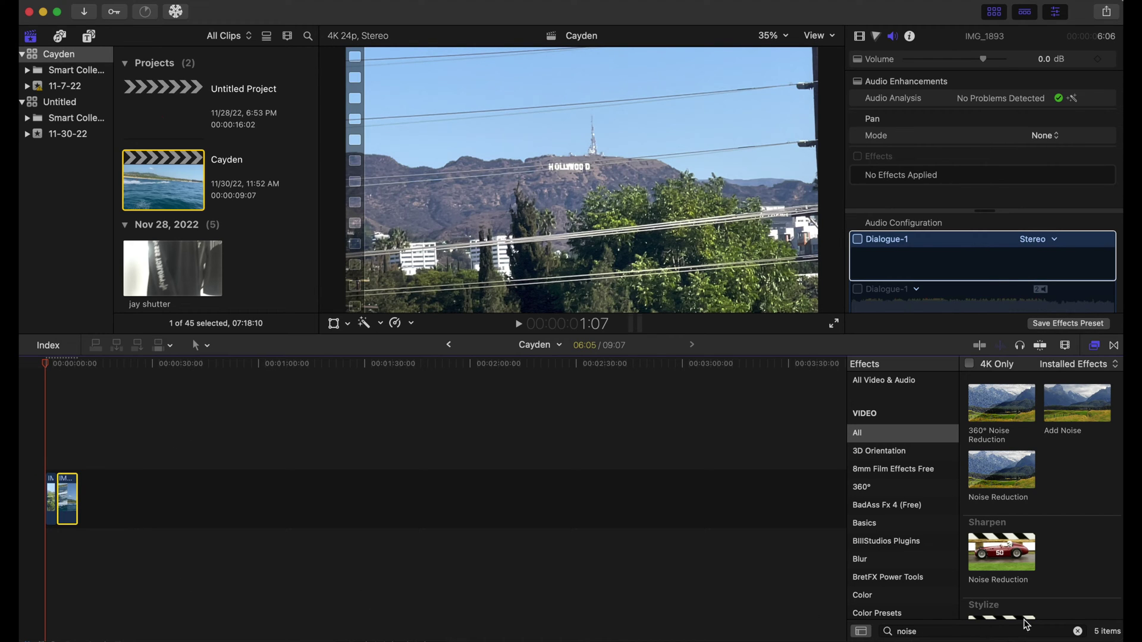
left_click(1077, 633)
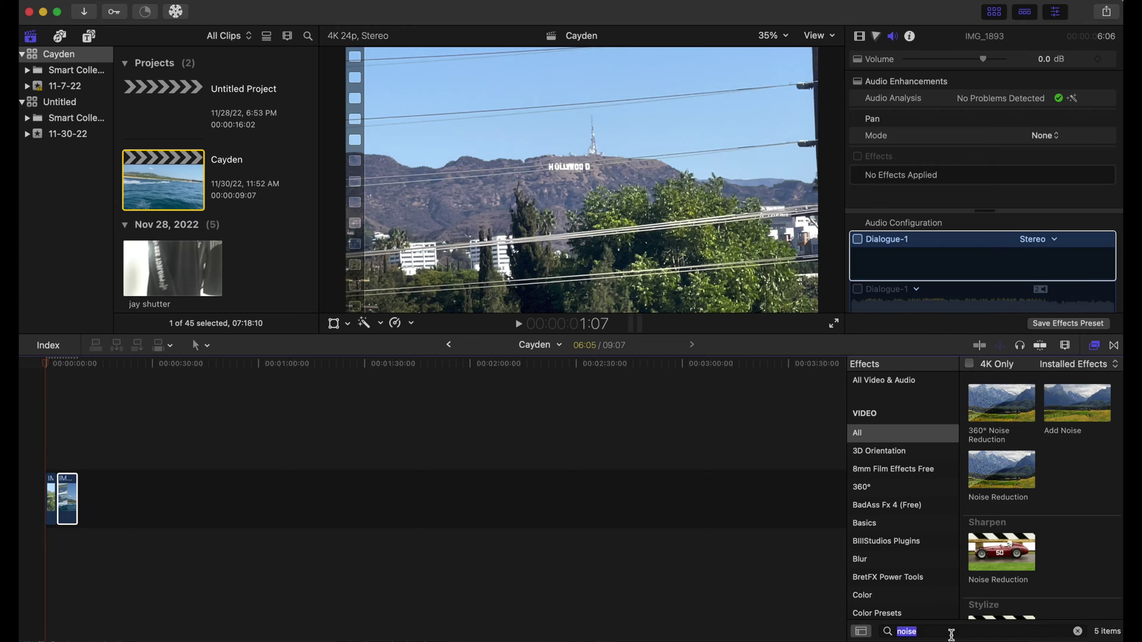
- From the Blur category, drop the Gaussian effect onto the Hollywood and jet ski clips
left_click(895, 559)
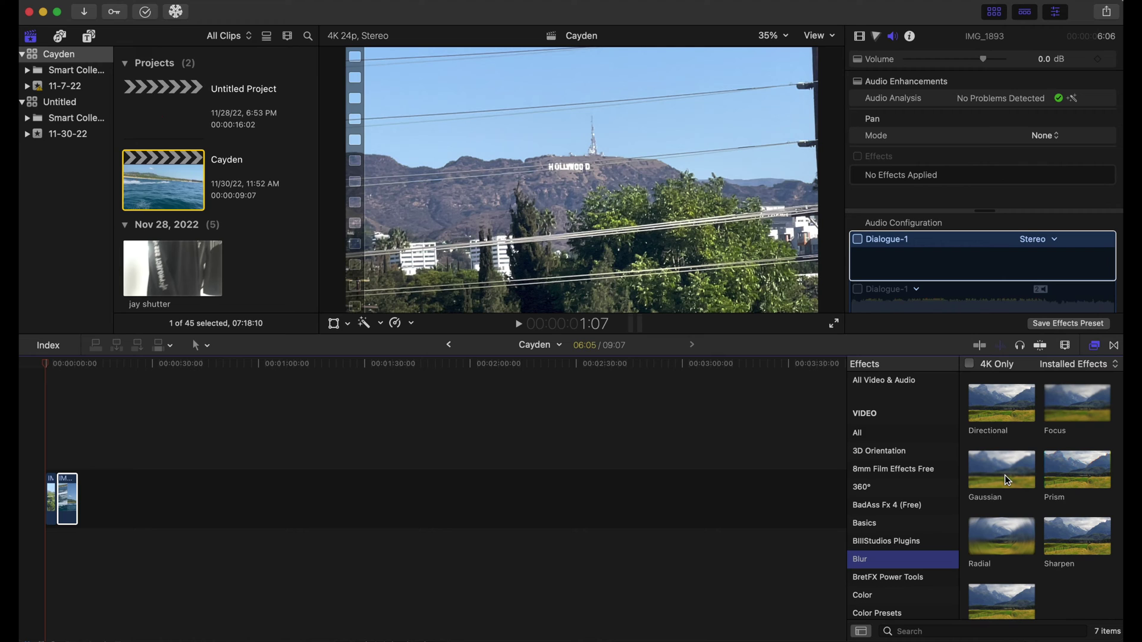
left_click_drag(1005, 476, 56, 499)
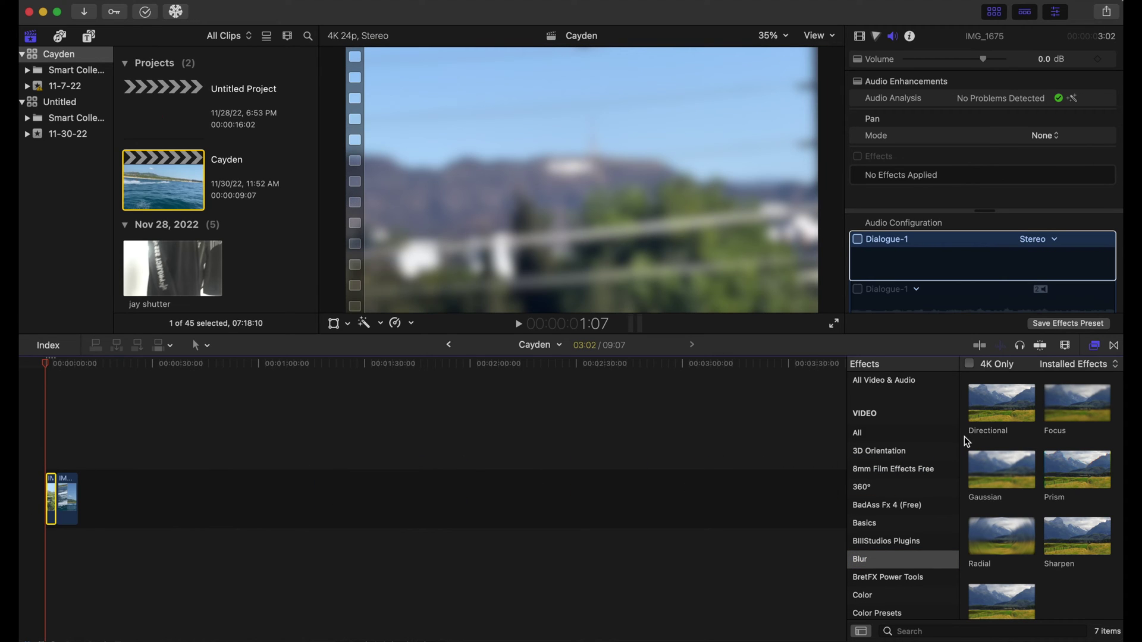
left_click_drag(1019, 473, 73, 500)
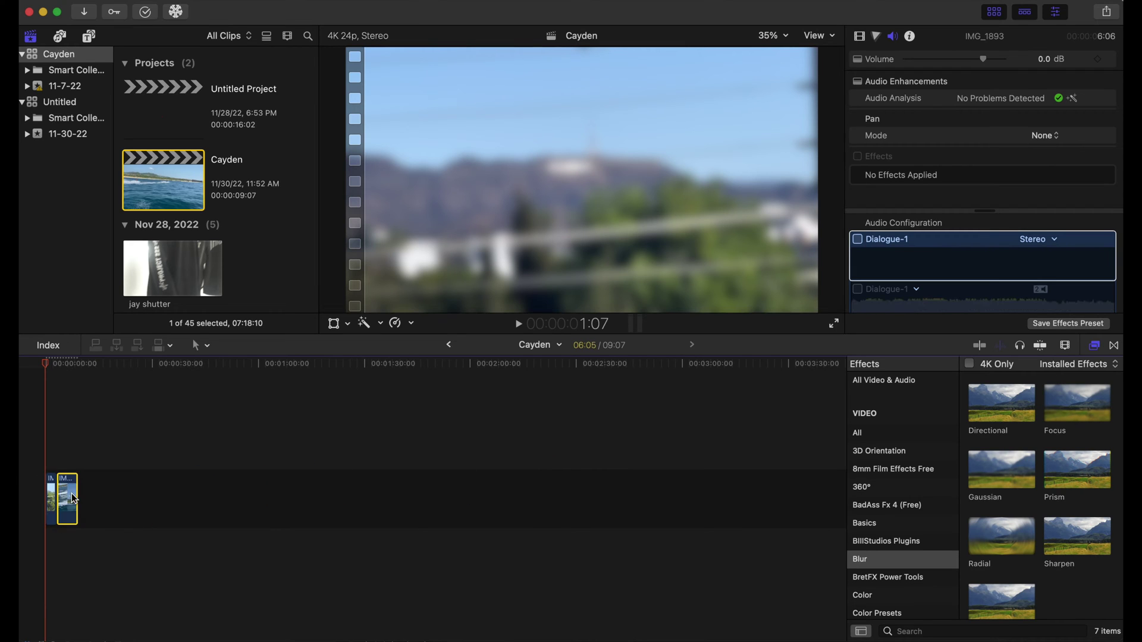
- Lower the Hollywood clip's Gaussian blur amount to 3.22 in the Video Inspector
left_click(53, 496)
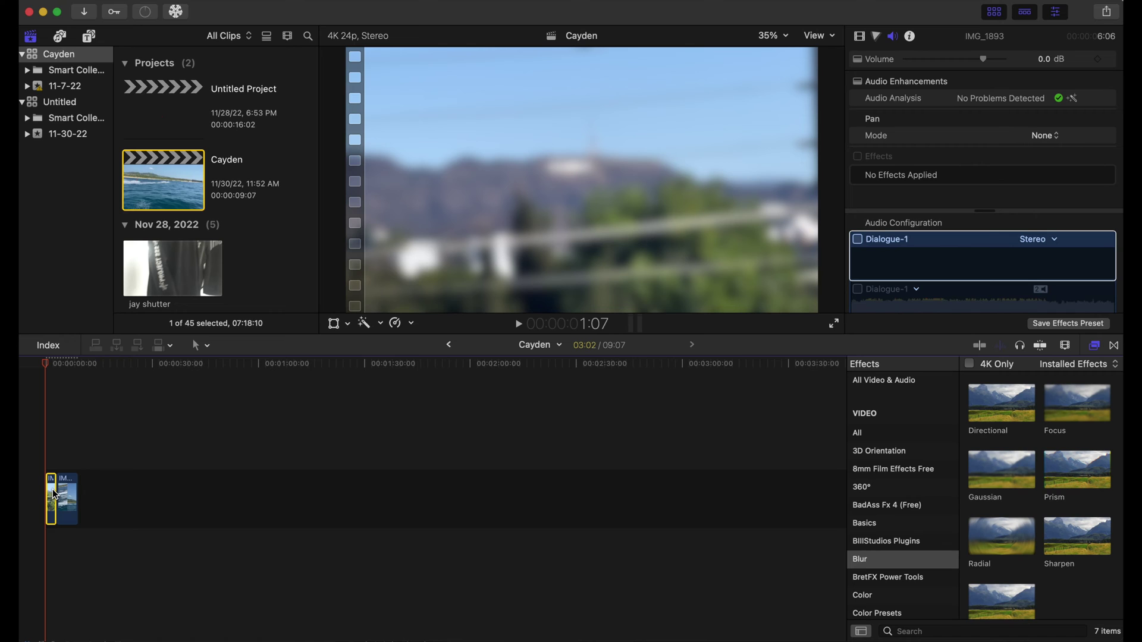
left_click(860, 39)
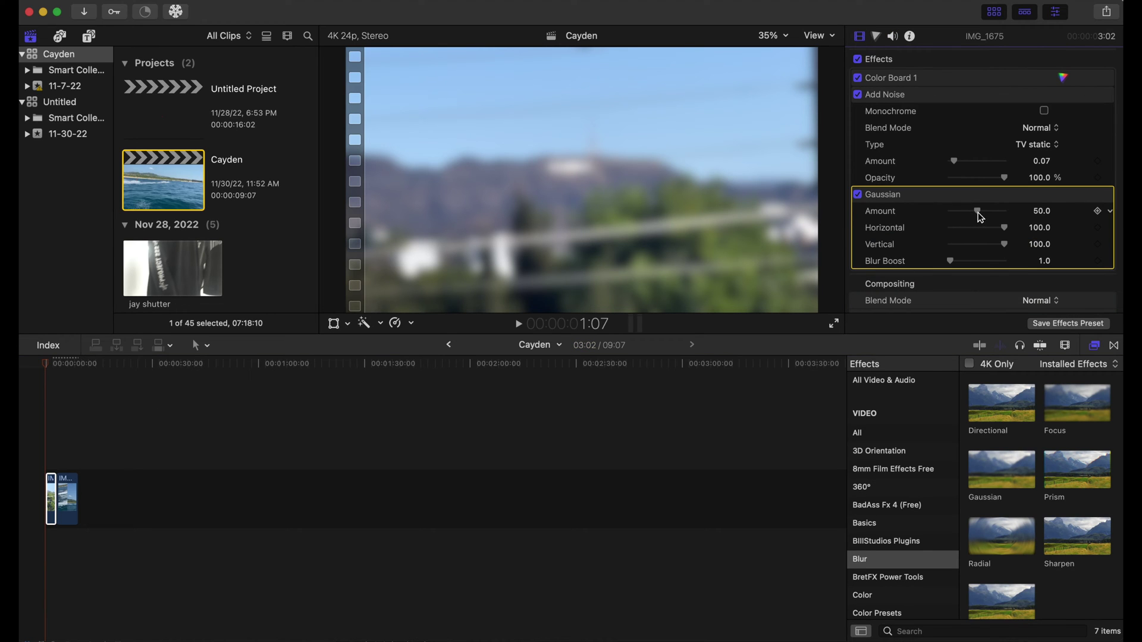
left_click_drag(979, 218, 955, 221)
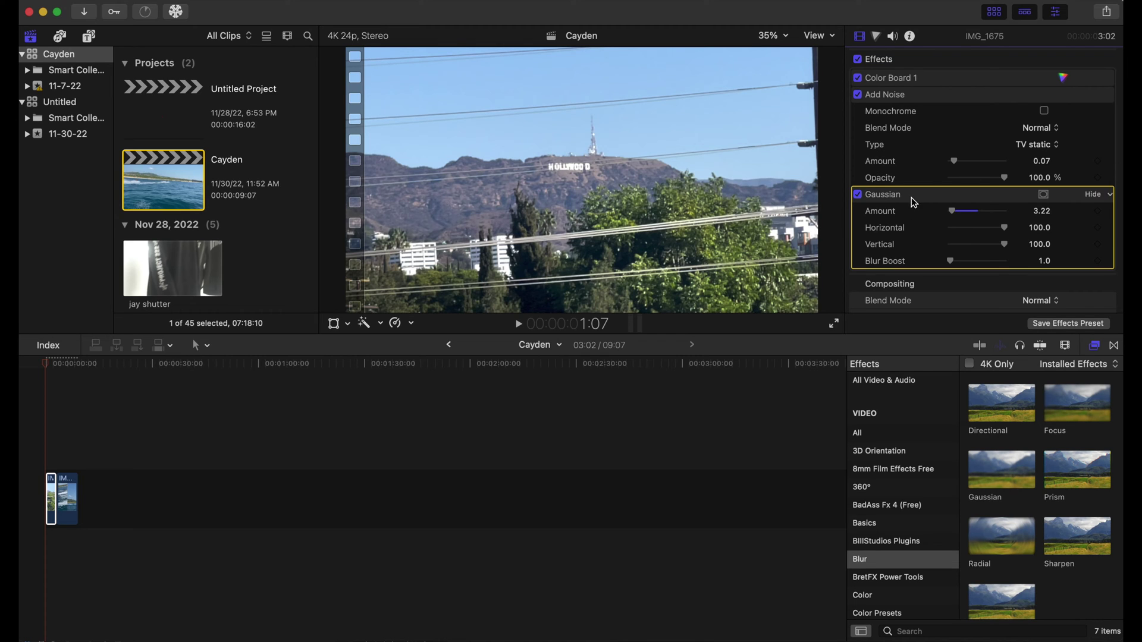
- Set the Hollywood clip's Add Noise type to White Noise (Uniform) with amount 0.38
left_click(918, 96)
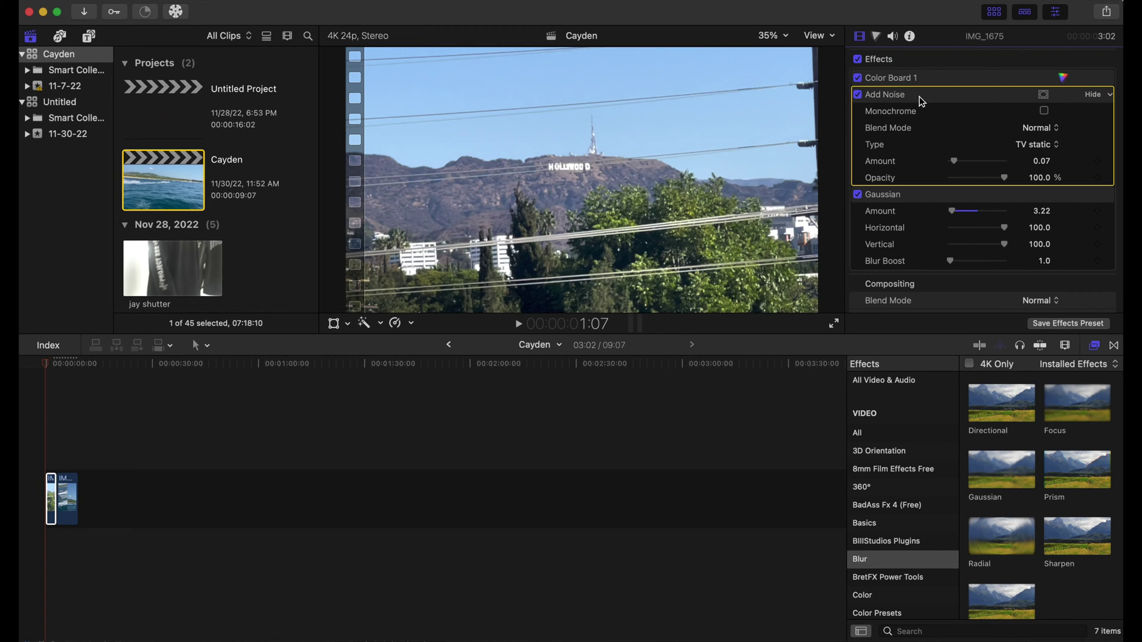
left_click(1035, 146)
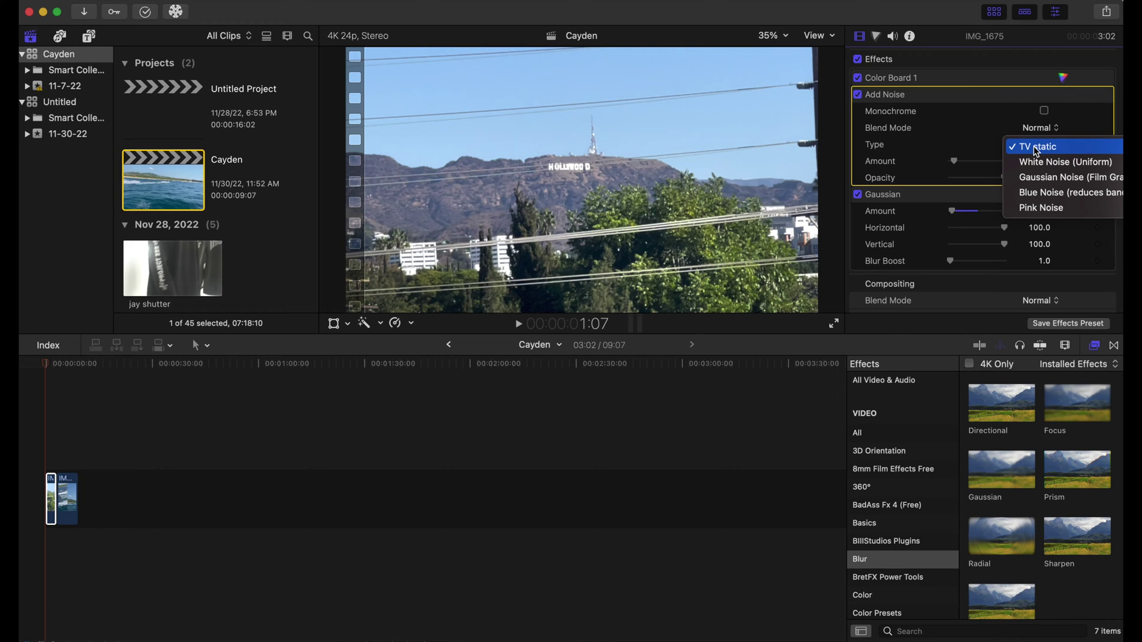
left_click(1038, 162)
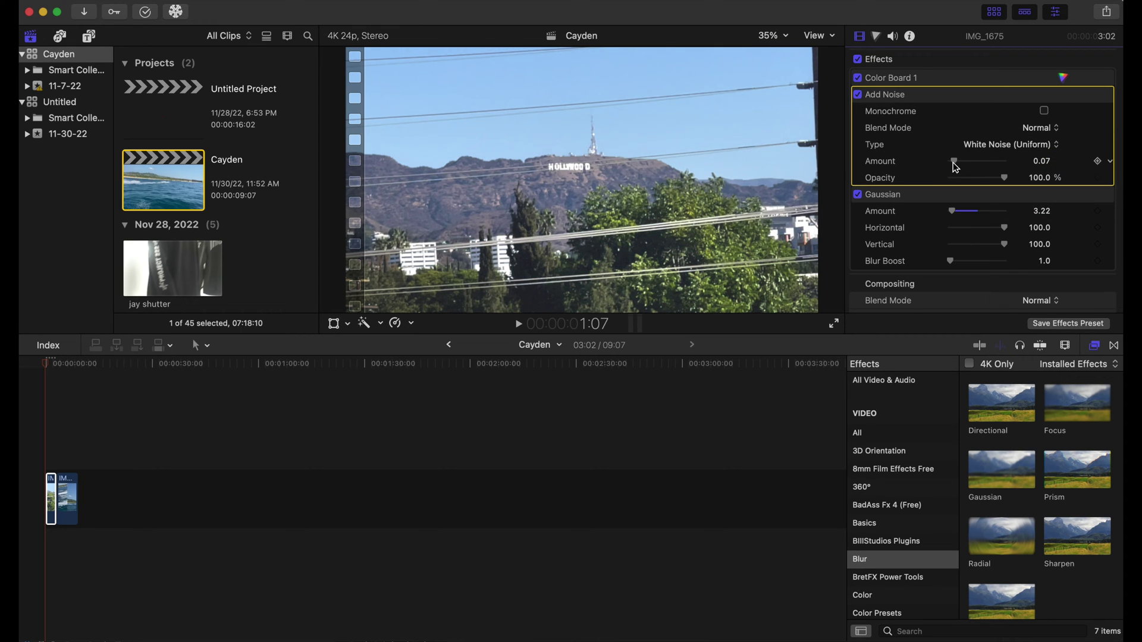
left_click_drag(958, 166, 975, 171)
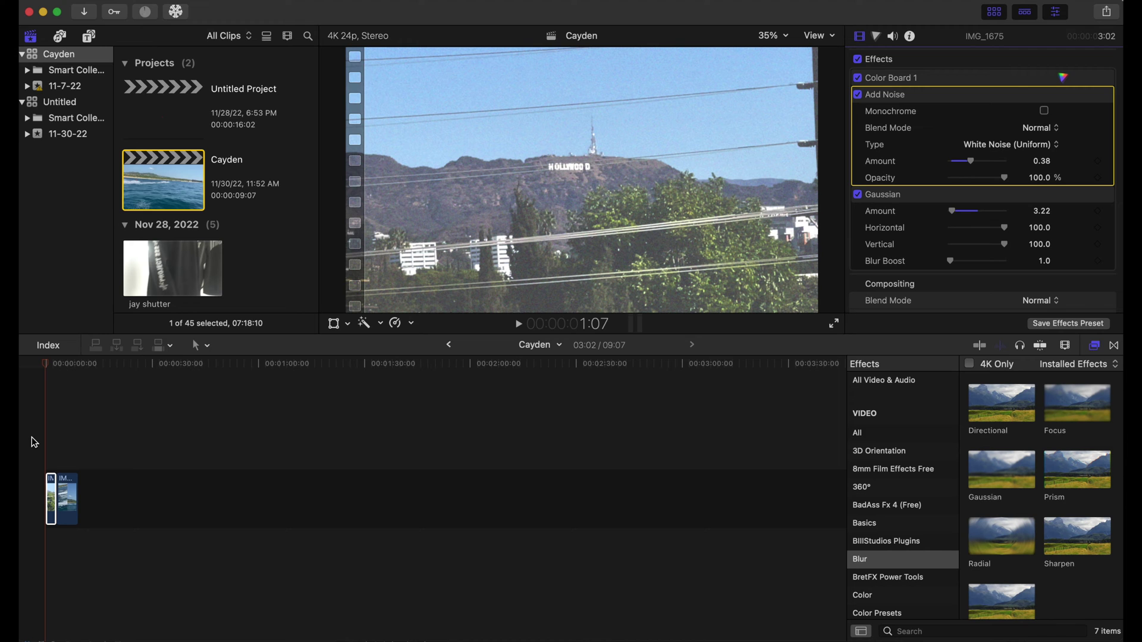
- Preview the Hollywood clip from its start
left_click(46, 364)
key("space")
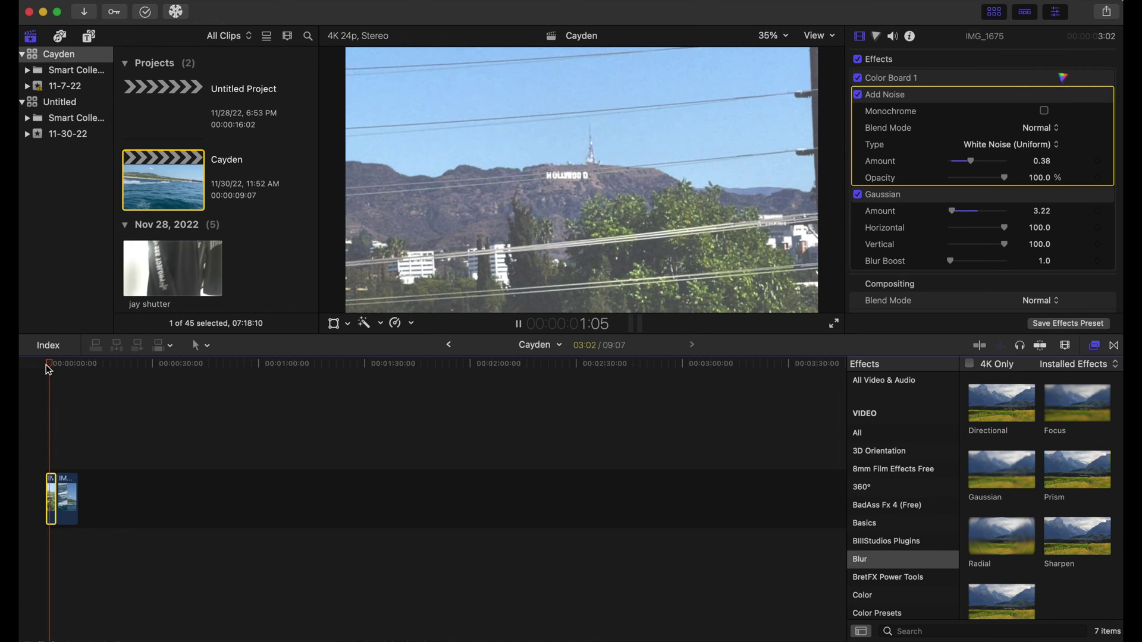
key("space")
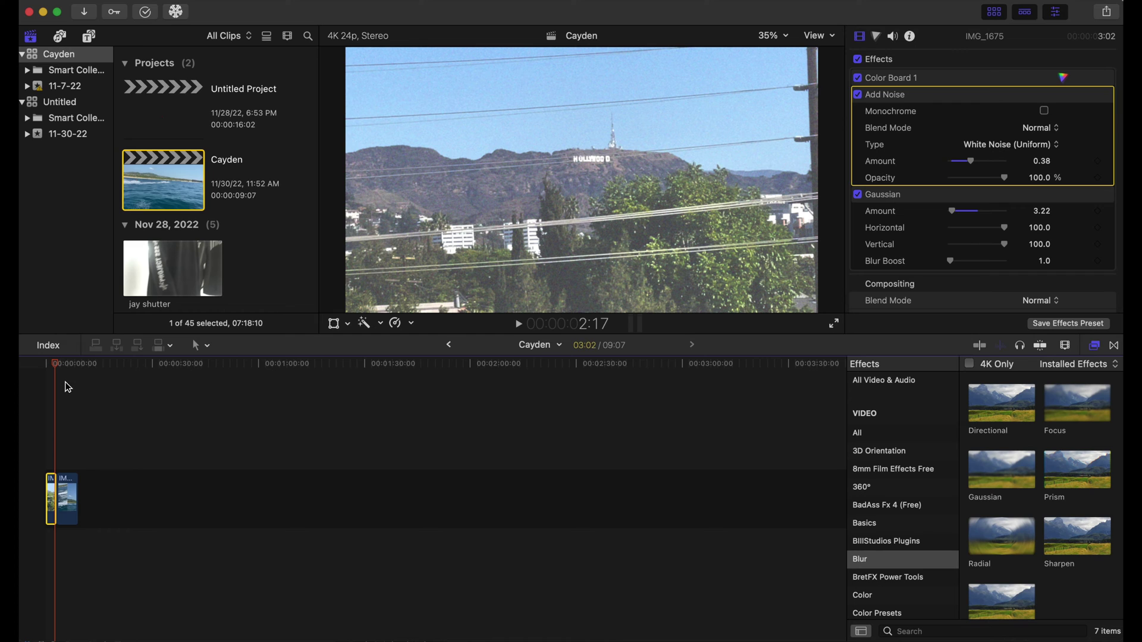
- Set the jet ski clip's Gaussian amount to 3.28 and Add Noise to White Noise (Uniform) at 0.29
left_click(68, 481)
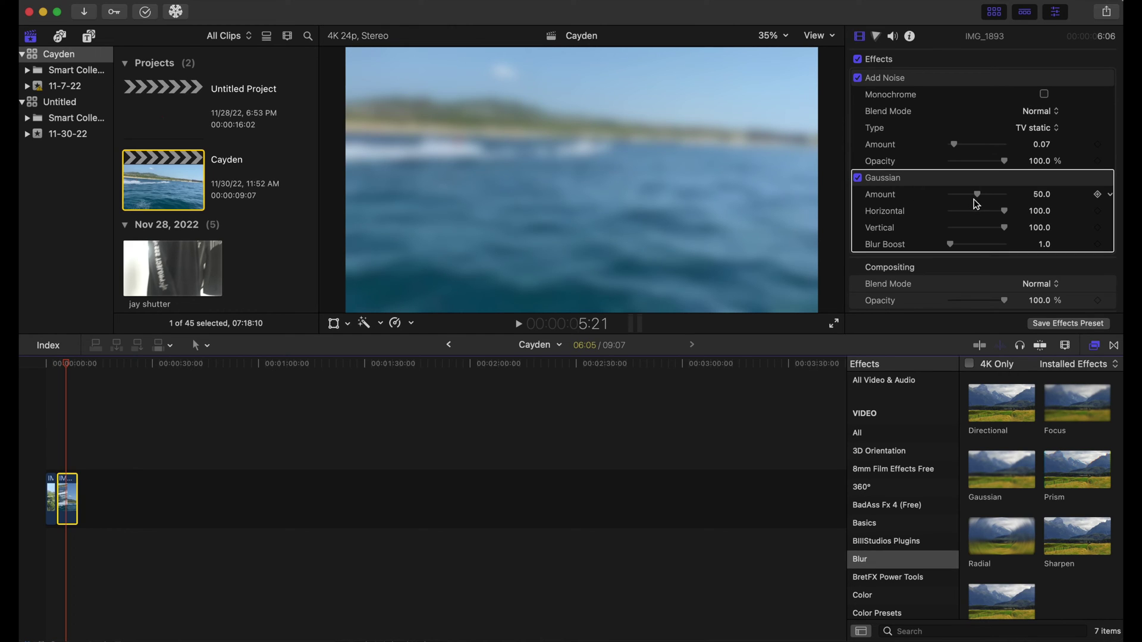
left_click_drag(981, 198, 956, 202)
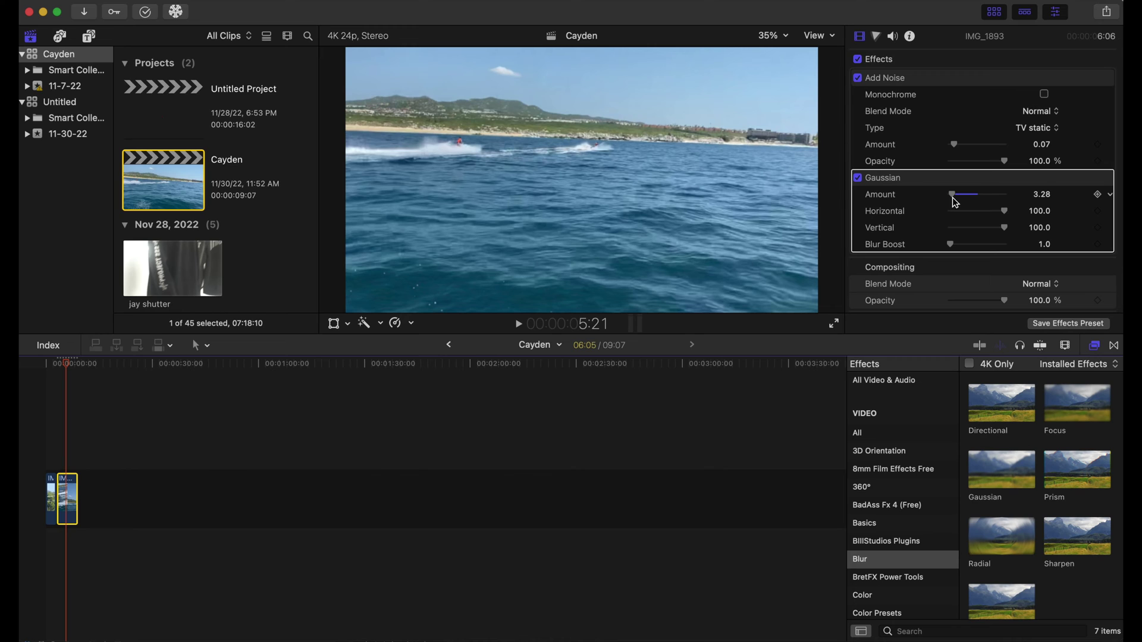
left_click(1030, 129)
left_click(994, 86)
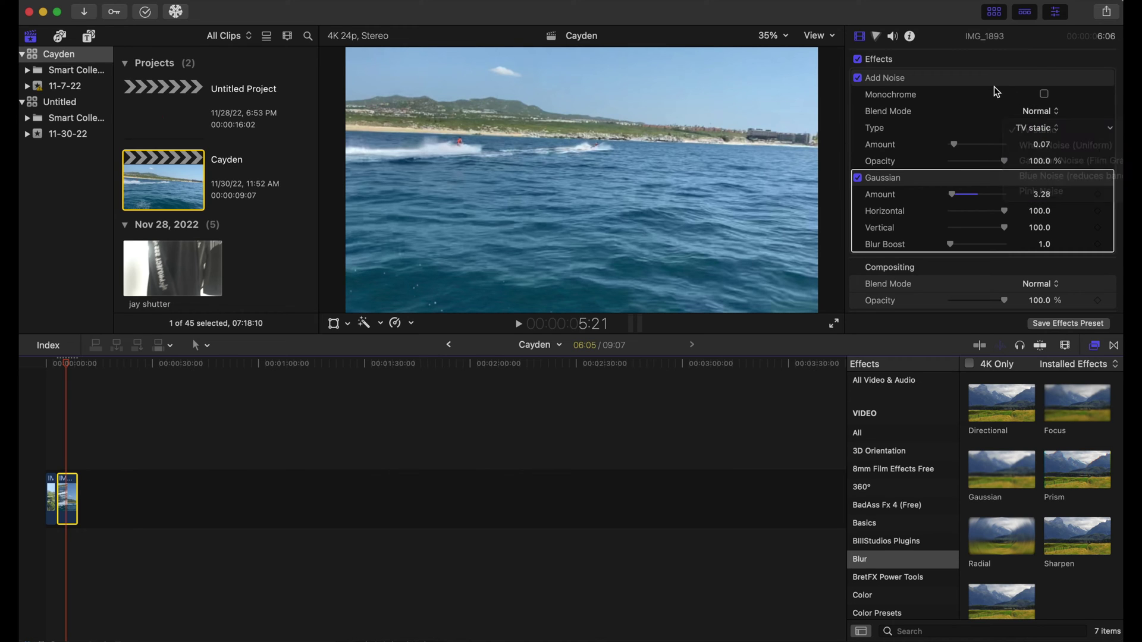
left_click(990, 83)
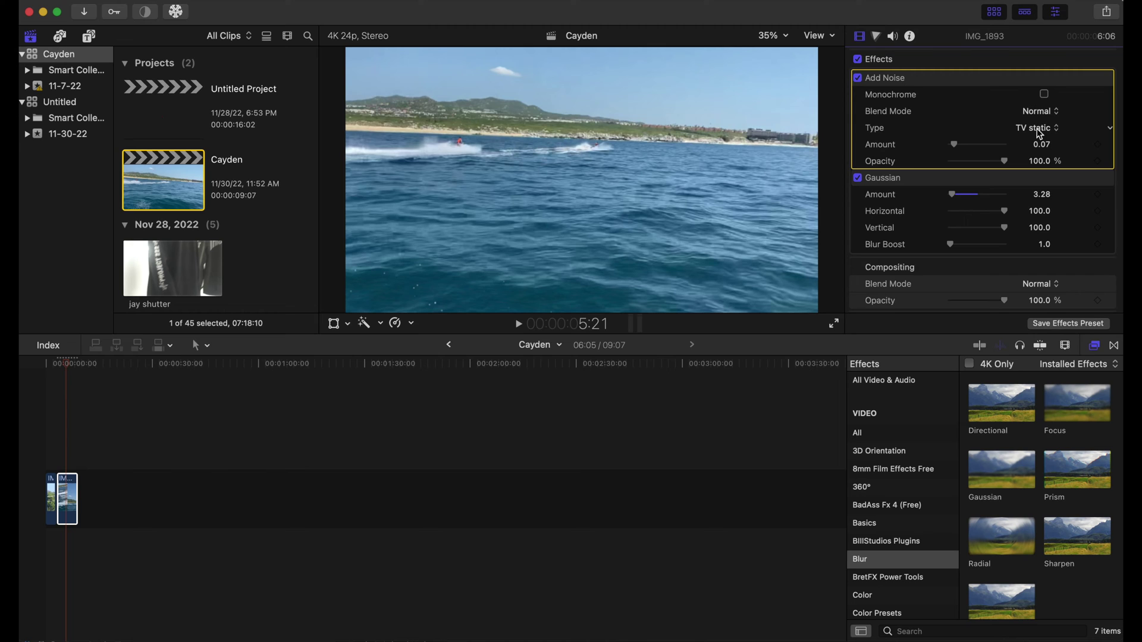
left_click(1038, 129)
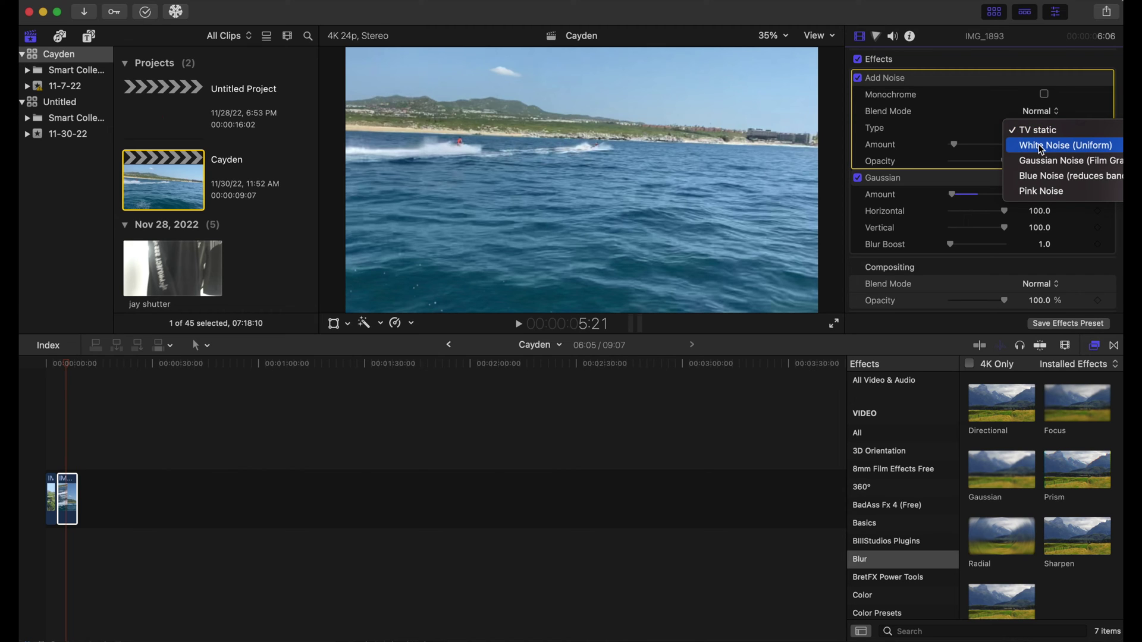
left_click(1041, 147)
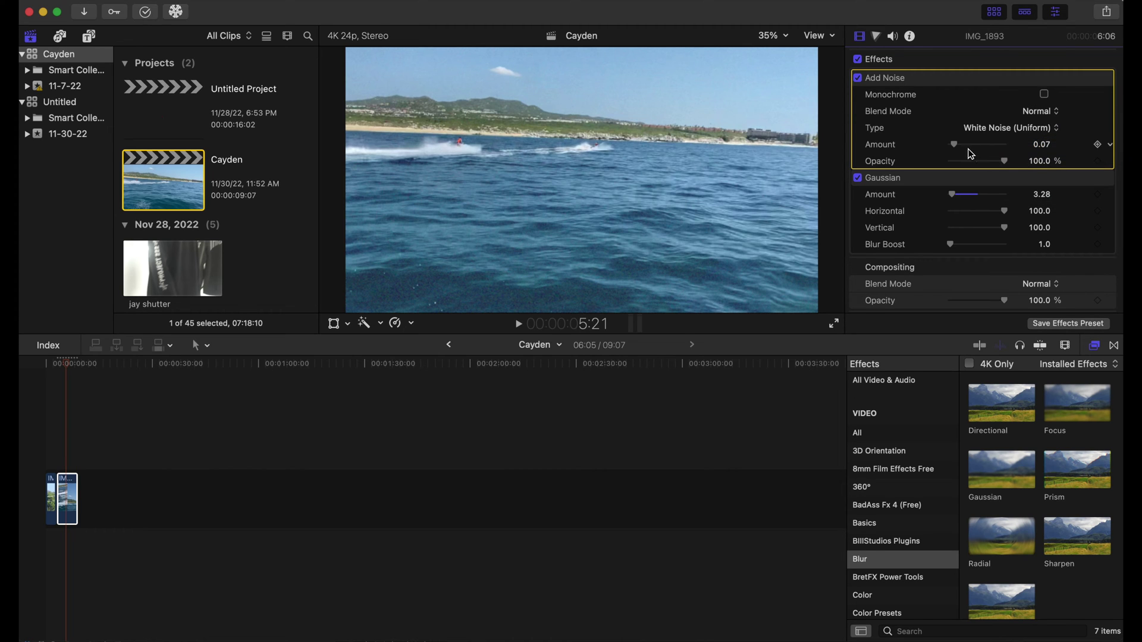
left_click_drag(955, 145, 969, 156)
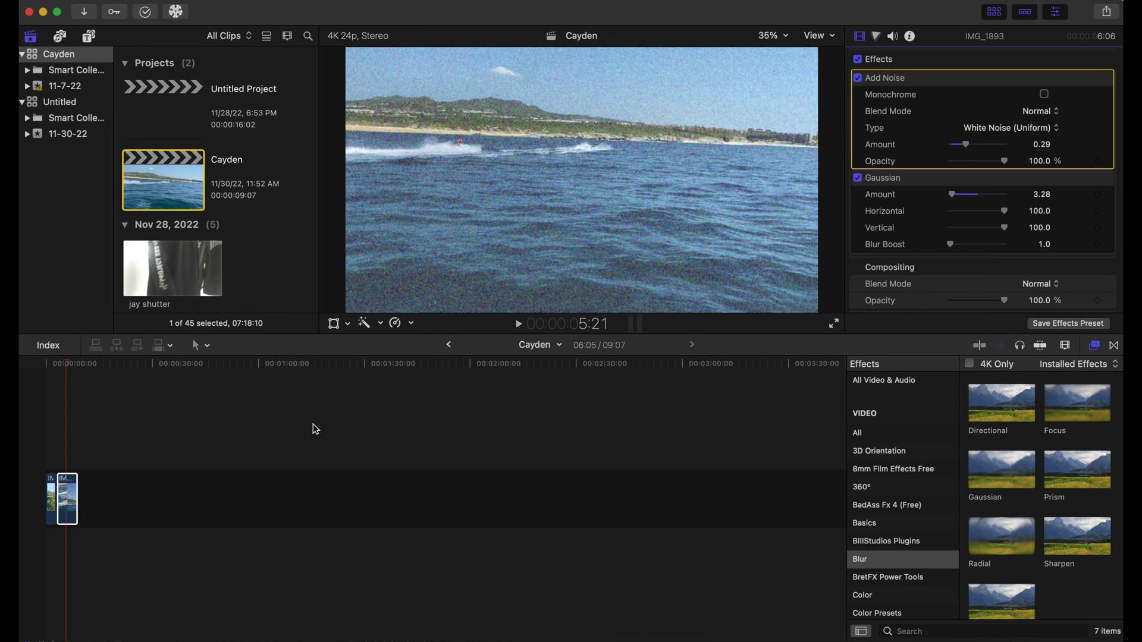
left_click_drag(69, 360, 29, 365)
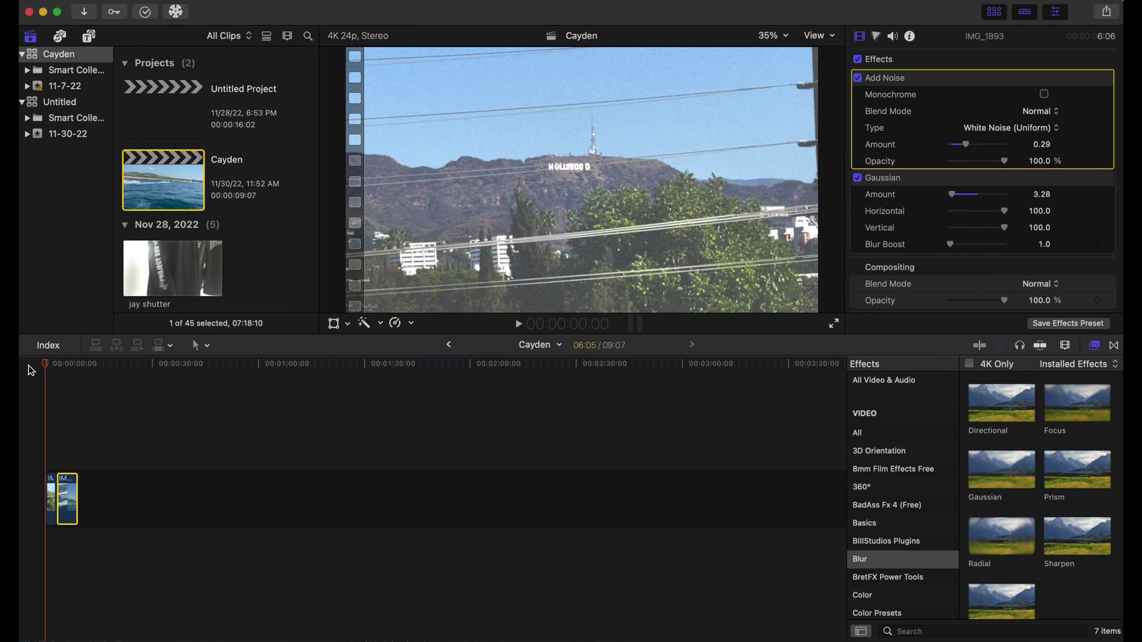
key("space")
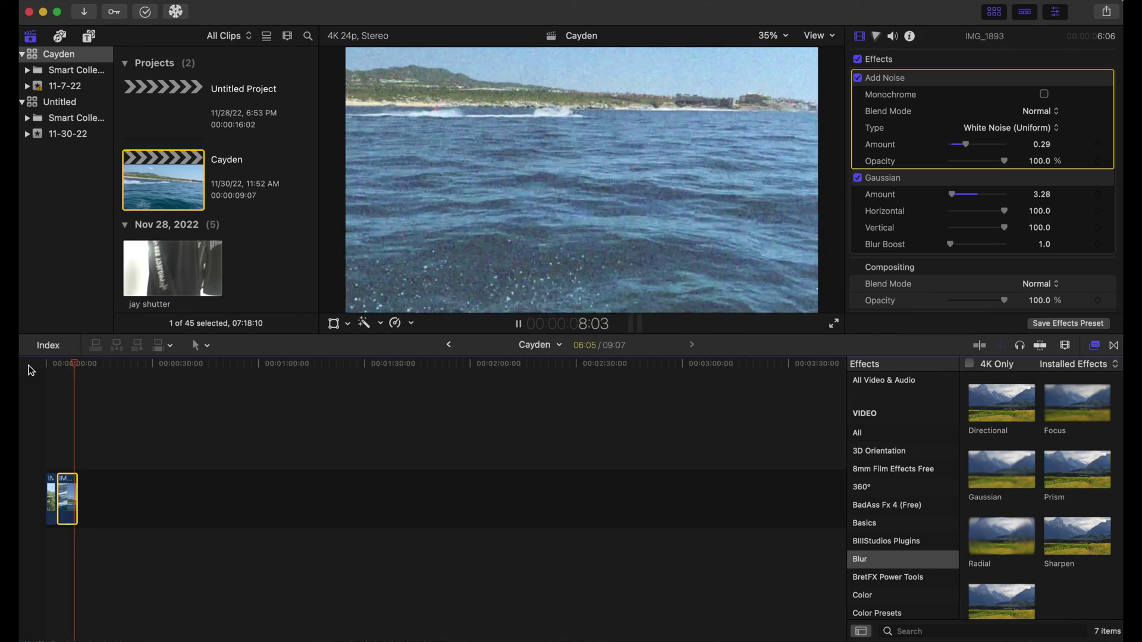
key("space")
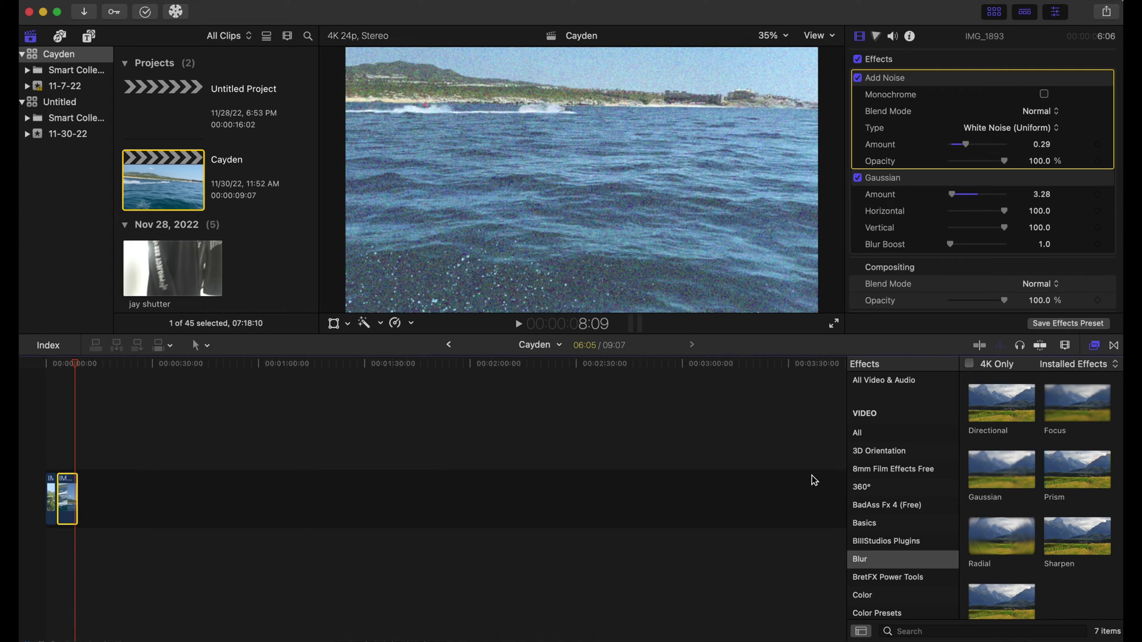
- Drop the Lights > Flash transition on the cut and trim it from 1:00 toward 00:06
left_click(1113, 345)
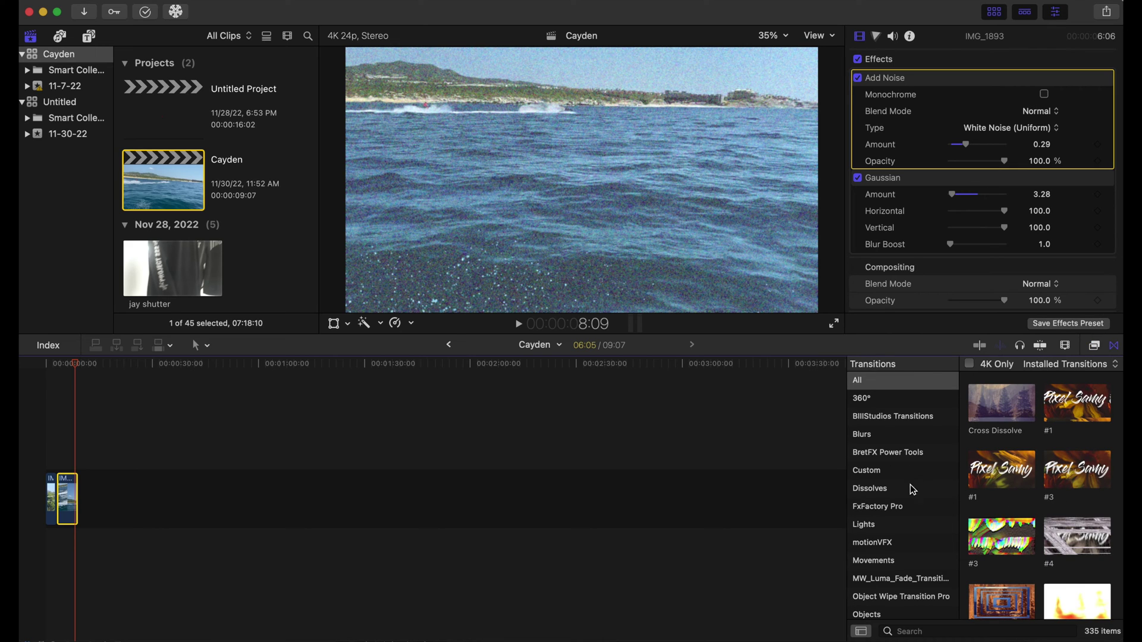
left_click(902, 532)
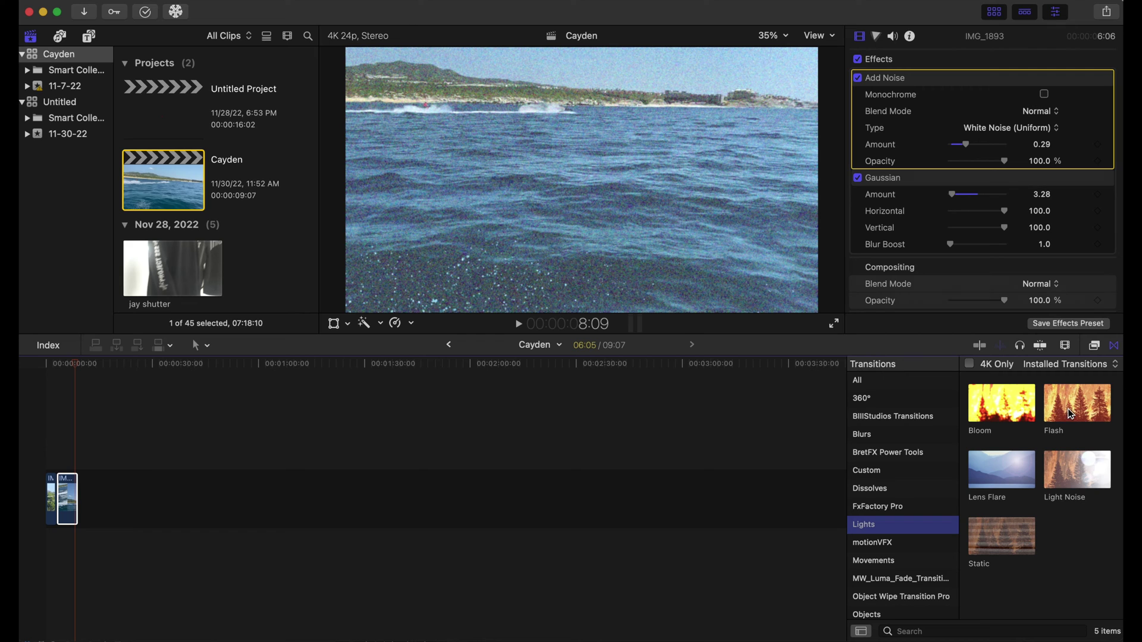
left_click_drag(1070, 413, 59, 502)
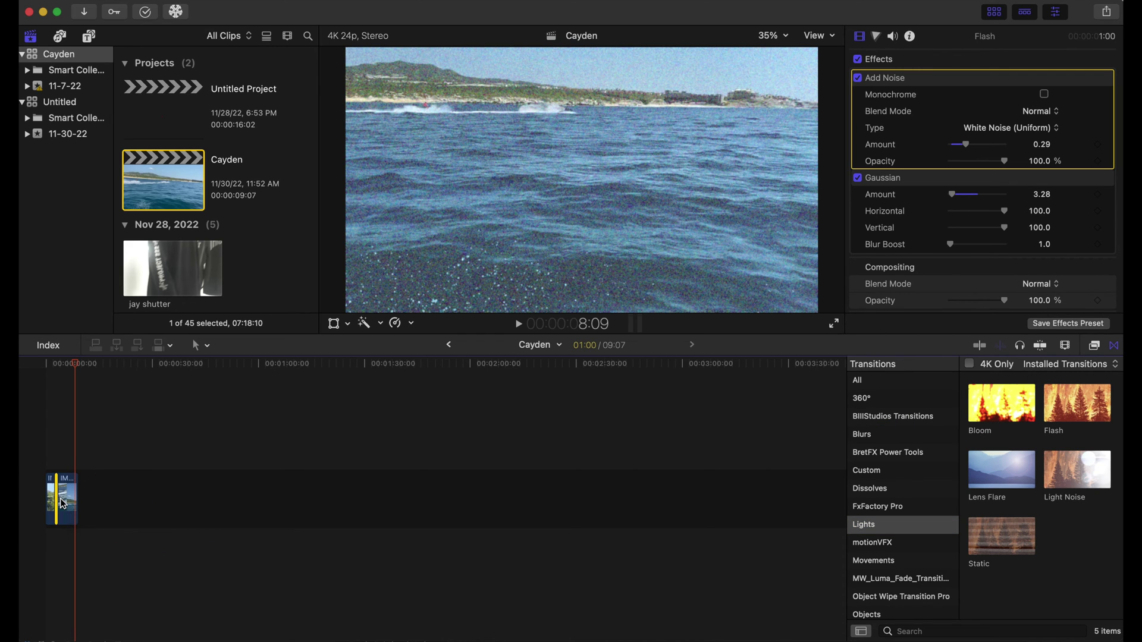
key("super+equal")
key("super+equal")
key("super+equal")
key("super+equal")
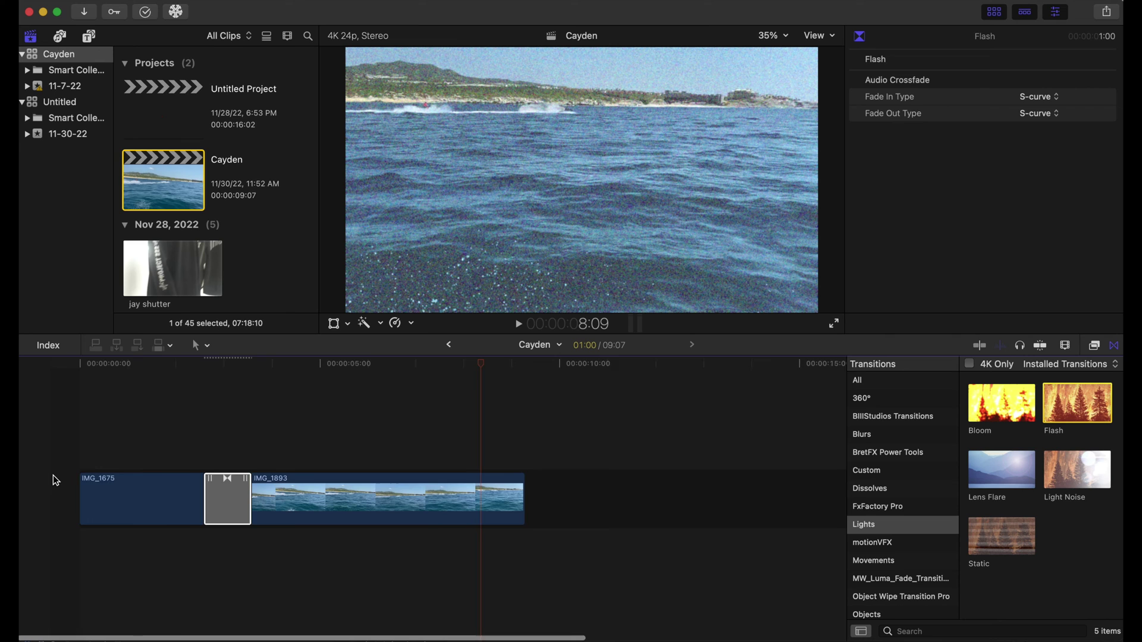
left_click_drag(171, 498, 192, 498)
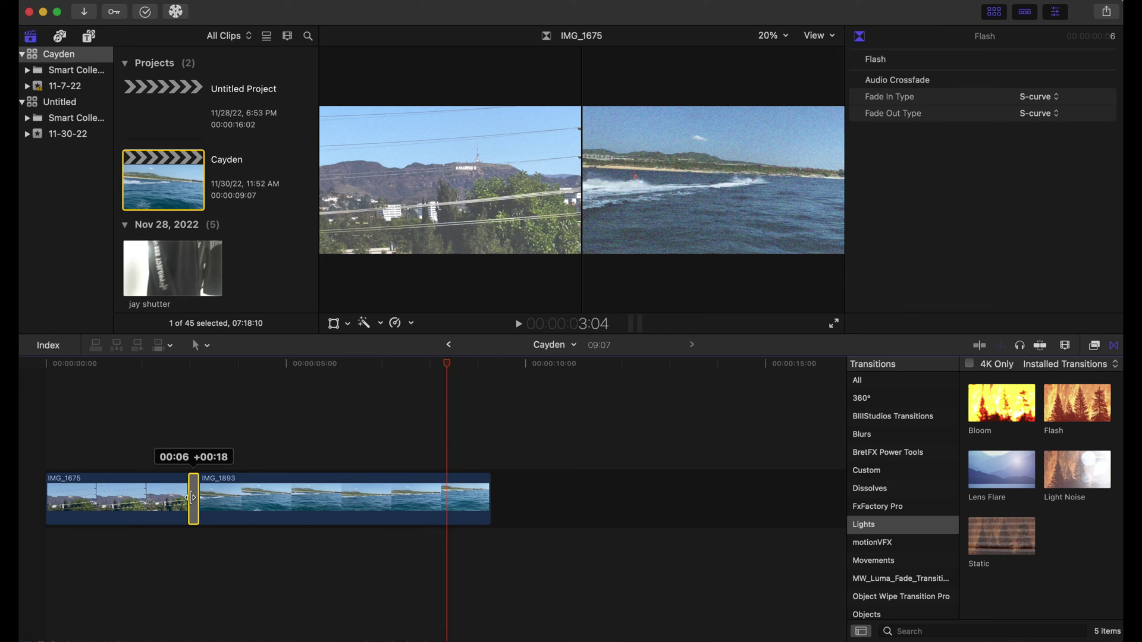
- Trim the Flash transition to 00:03, three frames
left_click_drag(193, 499, 192, 498)
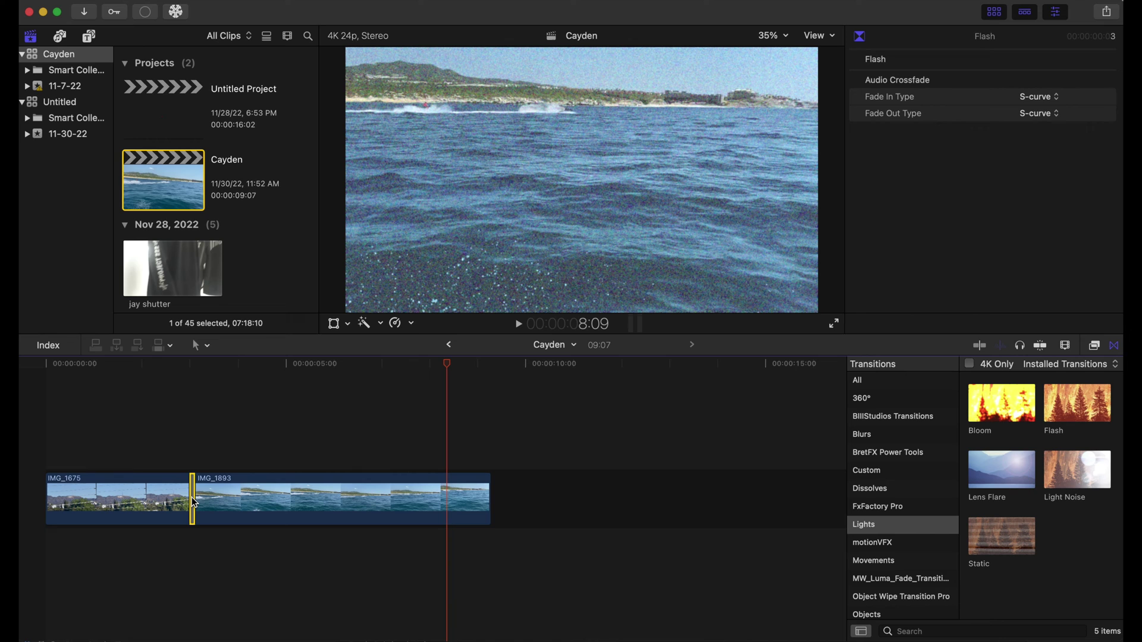
left_click(200, 465)
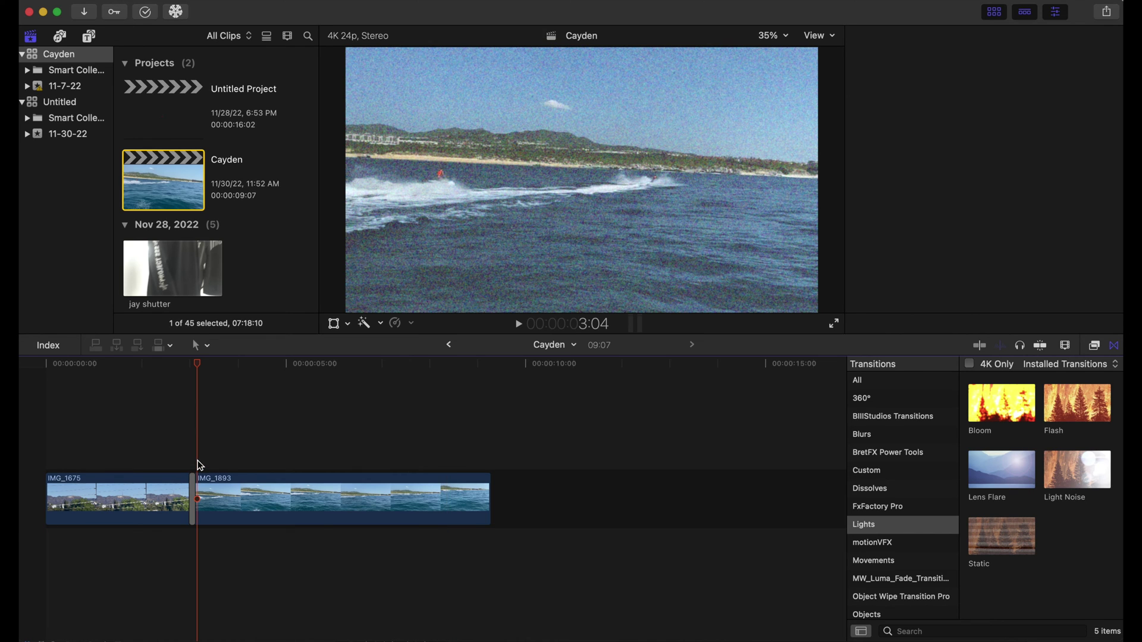
left_click_drag(192, 486, 192, 487)
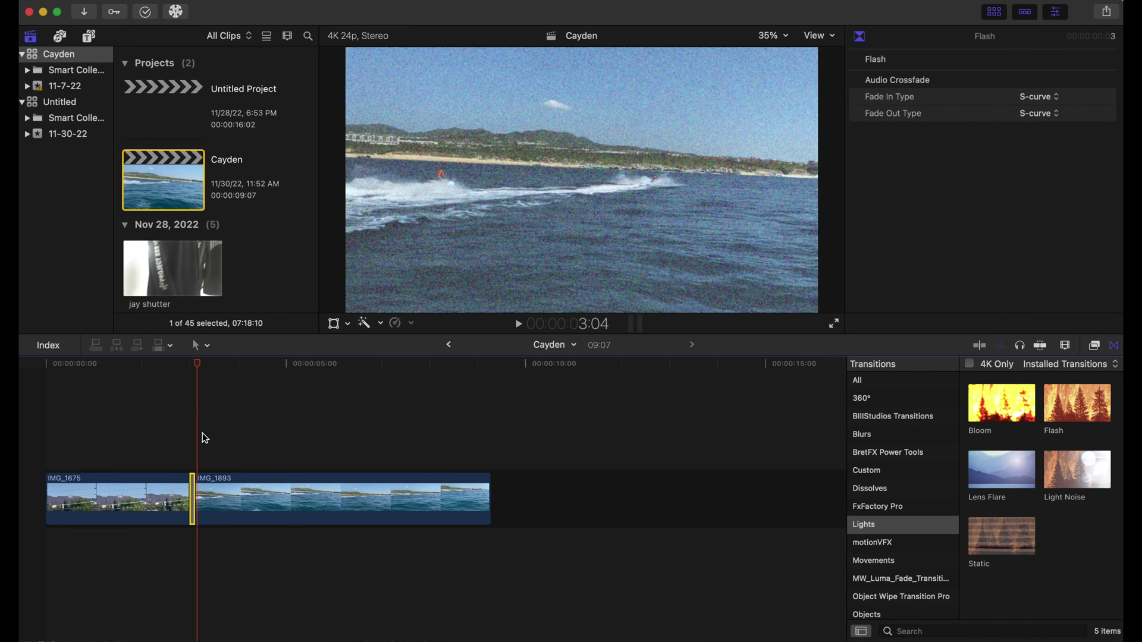
- Fit the whole project in the timeline and play it back from the beginning
key("Home")
key("super+minus")
key("space")
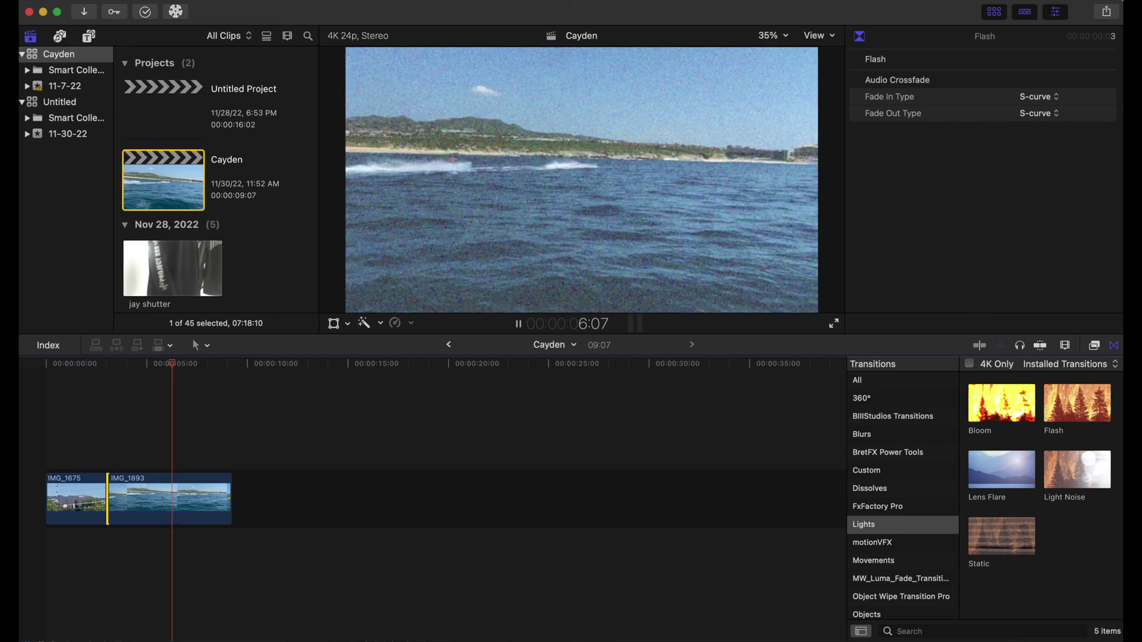
left_click(48, 405)
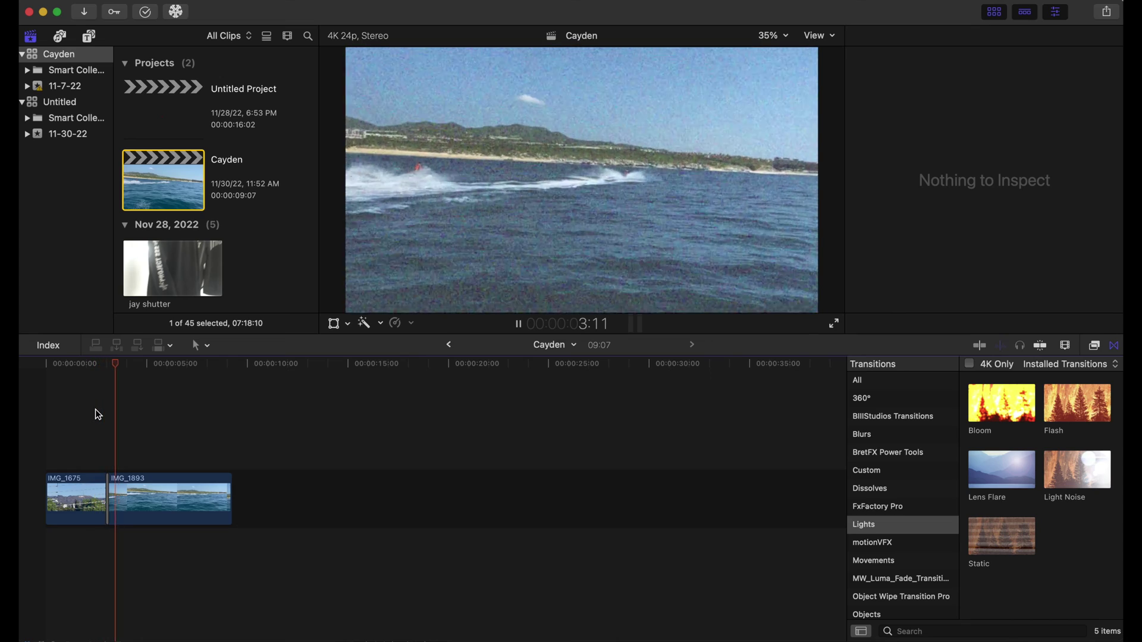
- Stop playback, select both clips, and make them a new compound clip named 'Grain'
key("space")
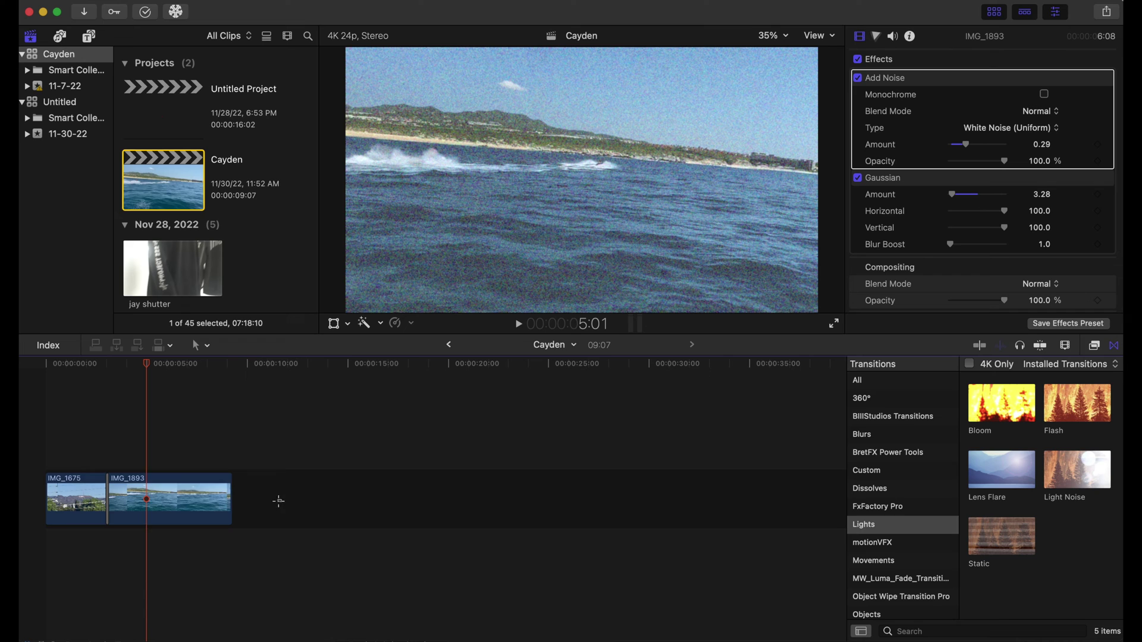
left_click_drag(278, 501, 53, 475)
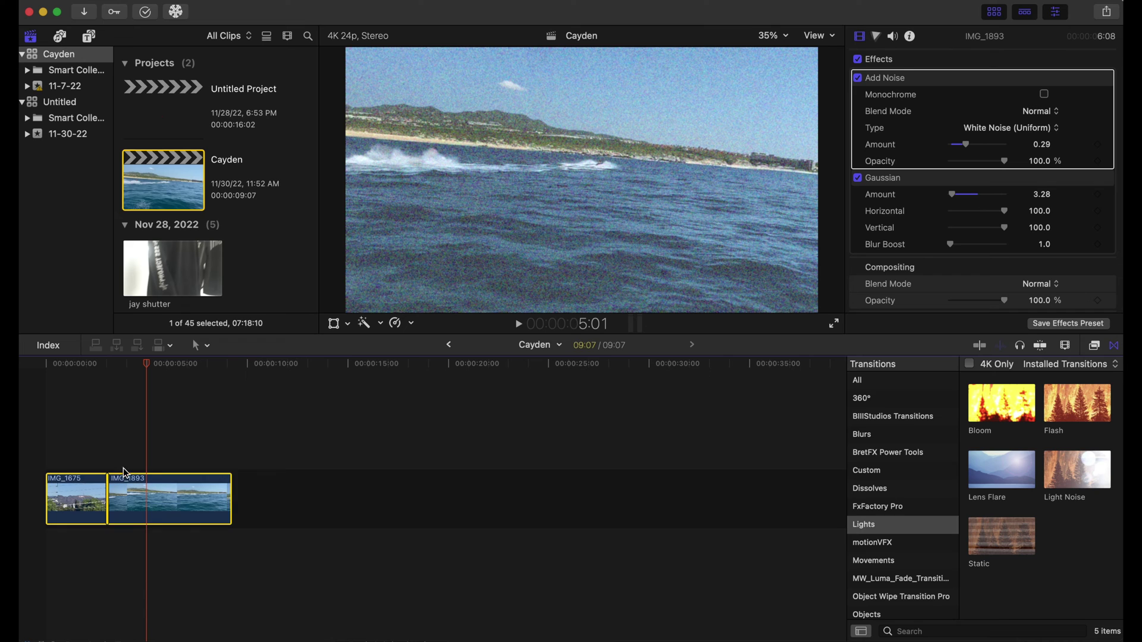
right_click(157, 503)
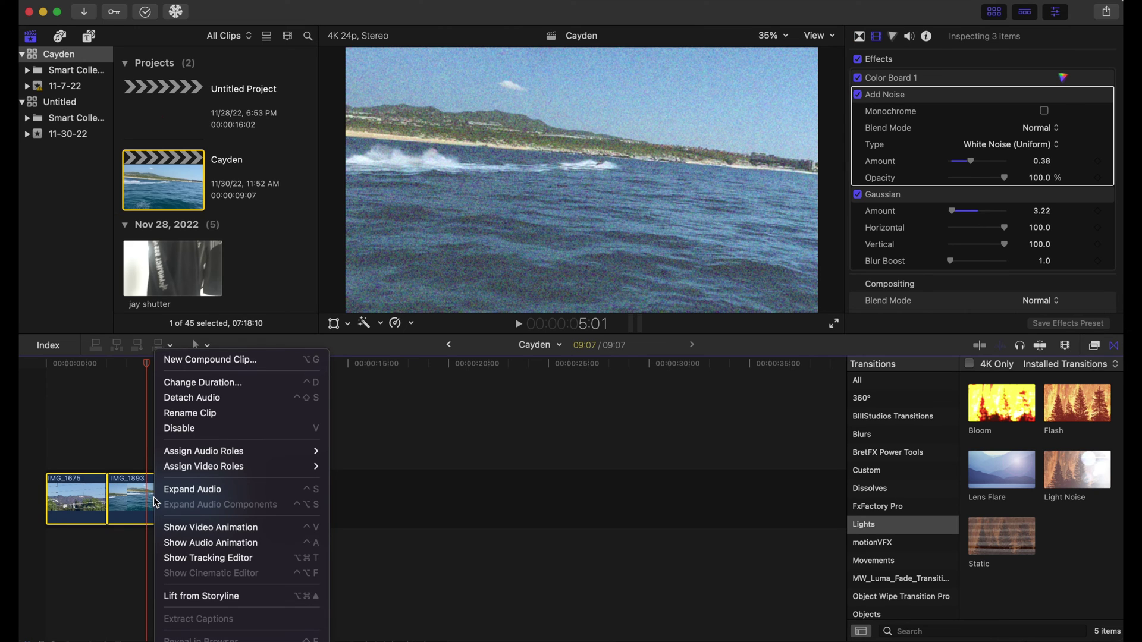
left_click(197, 361)
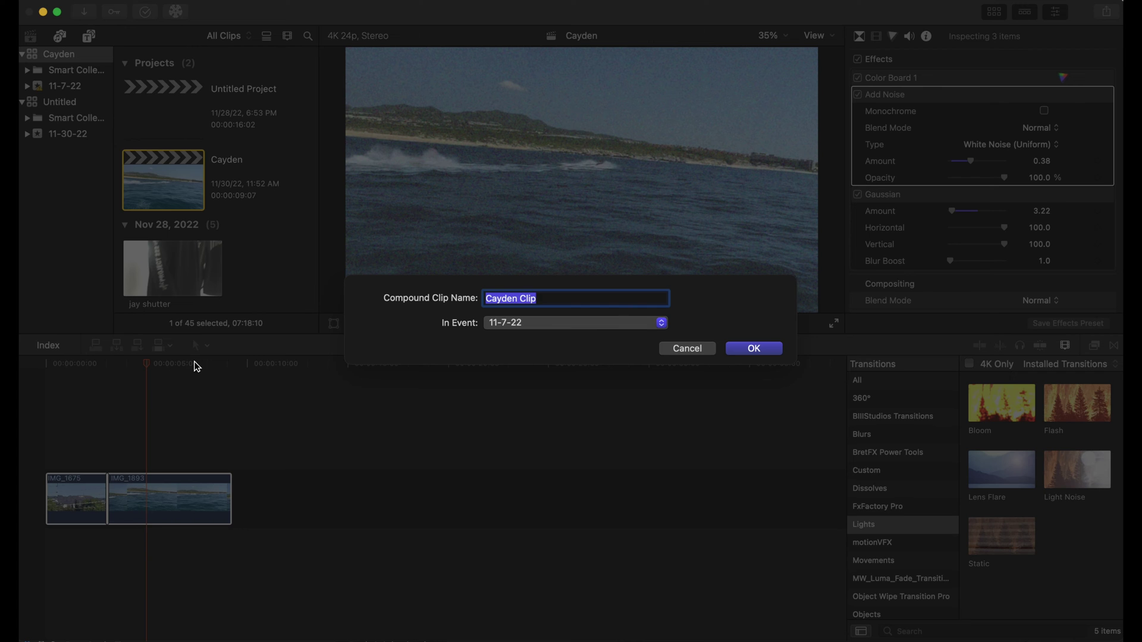
key("Return")
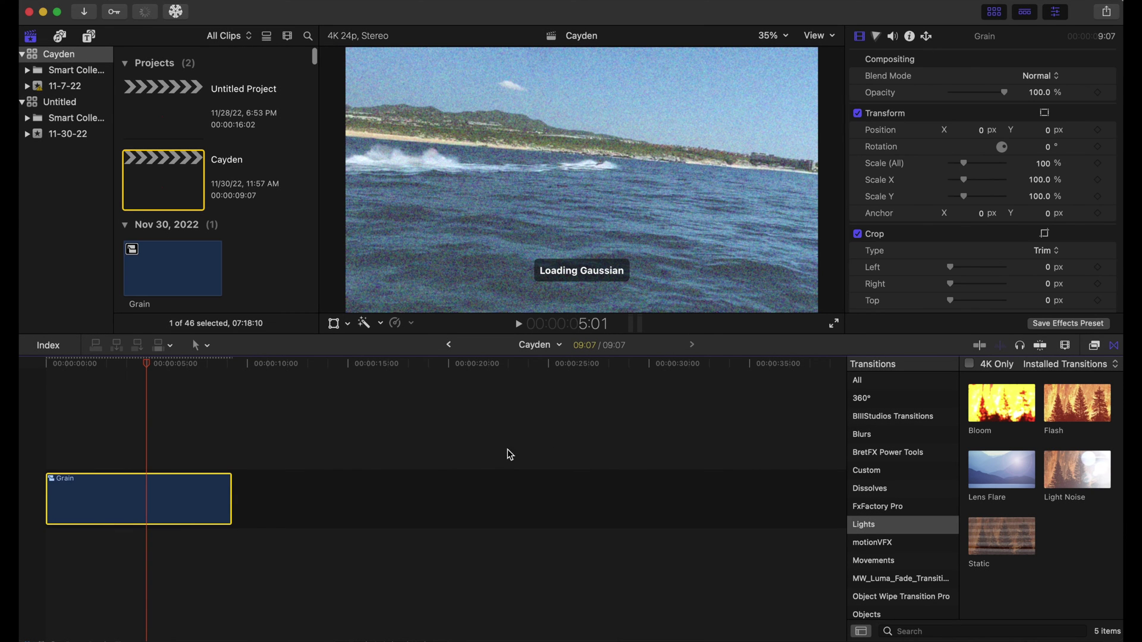
- Dismiss the notice and search all video effects for 'letter'
left_click(634, 266)
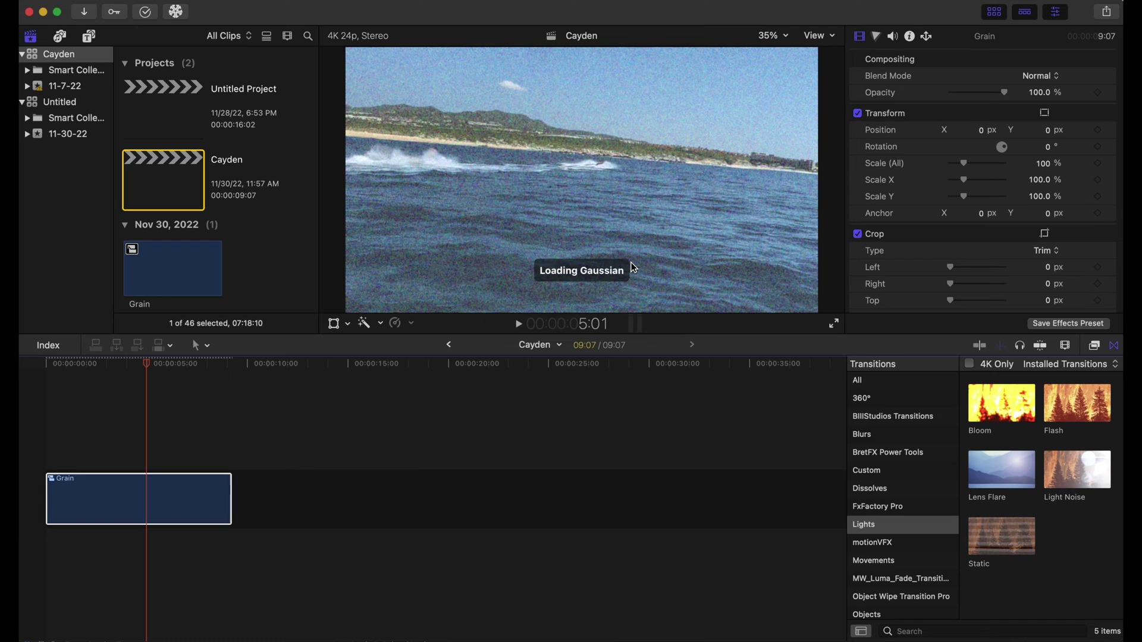
left_click(887, 379)
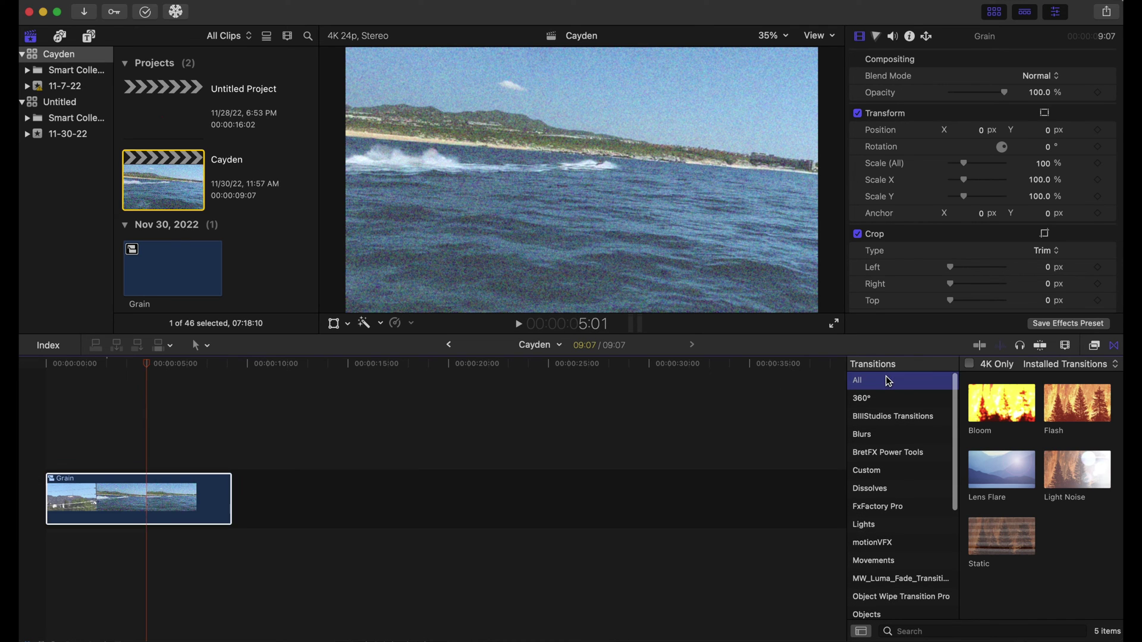
left_click(1098, 347)
left_click(920, 432)
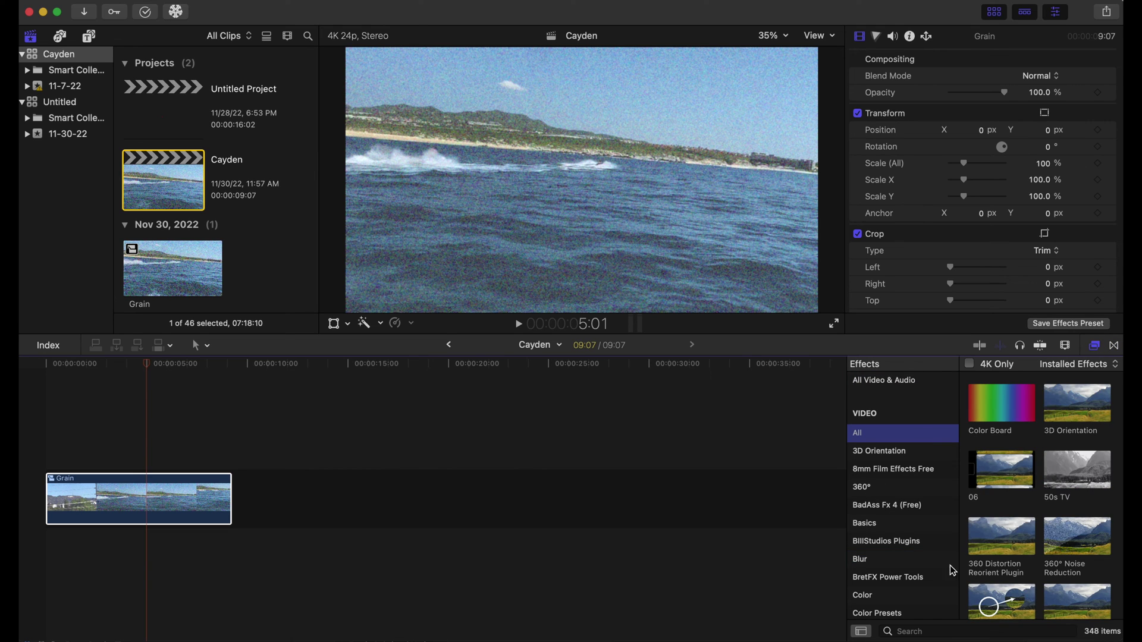
left_click(962, 632)
type("lette")
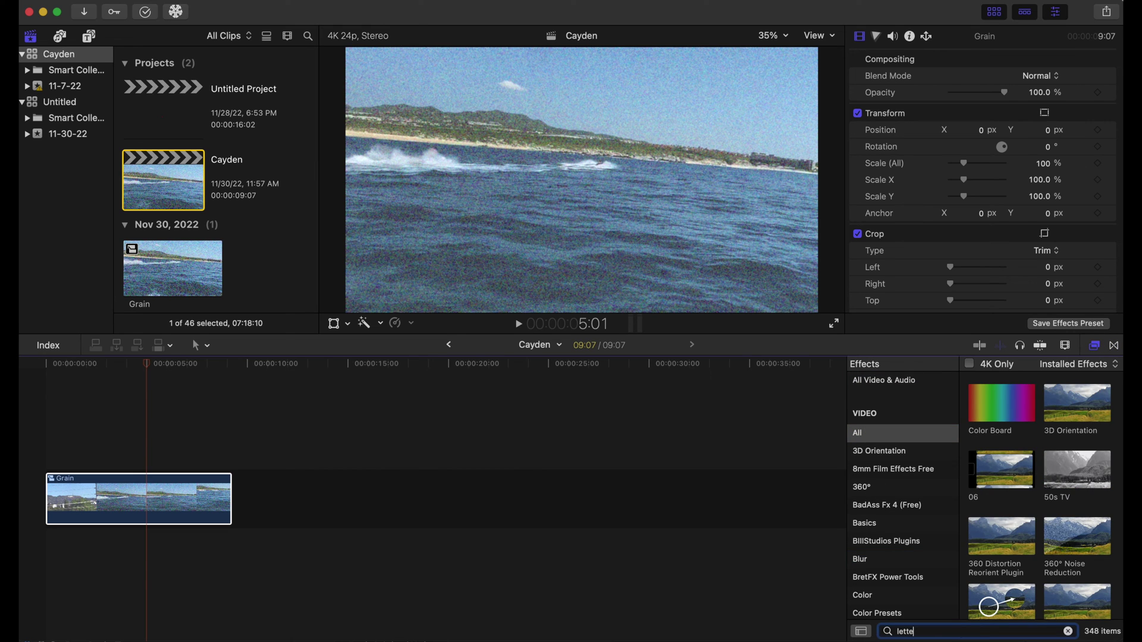
type("r")
- Apply Letterbox to the Grain compound clip with a 2.35:1 aspect ratio
left_click_drag(1014, 405, 190, 504)
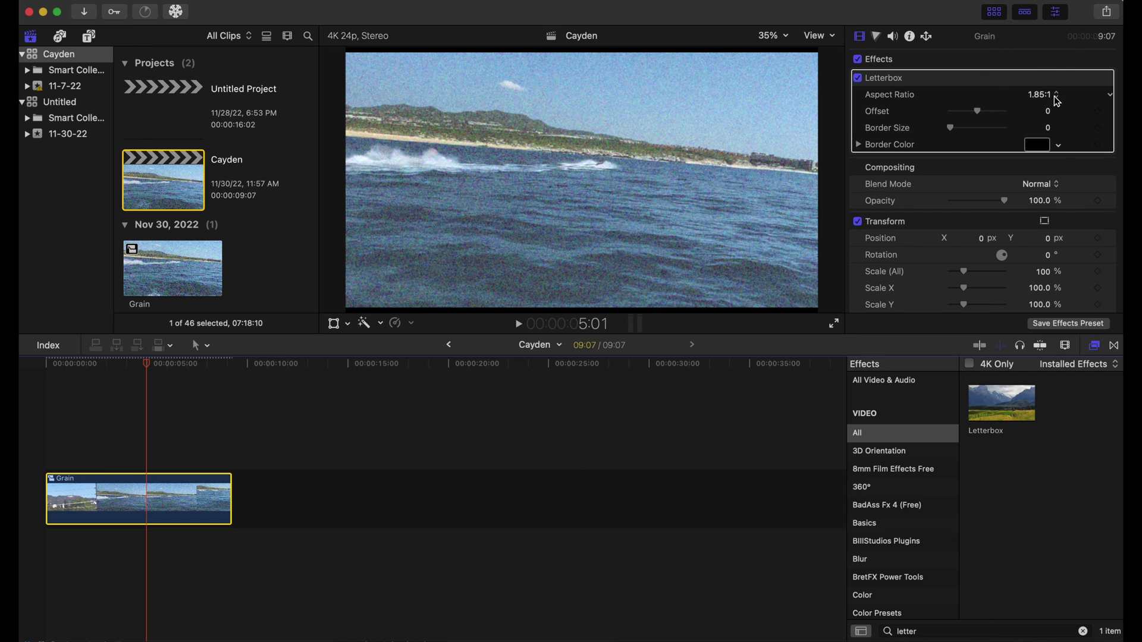
left_click(1056, 97)
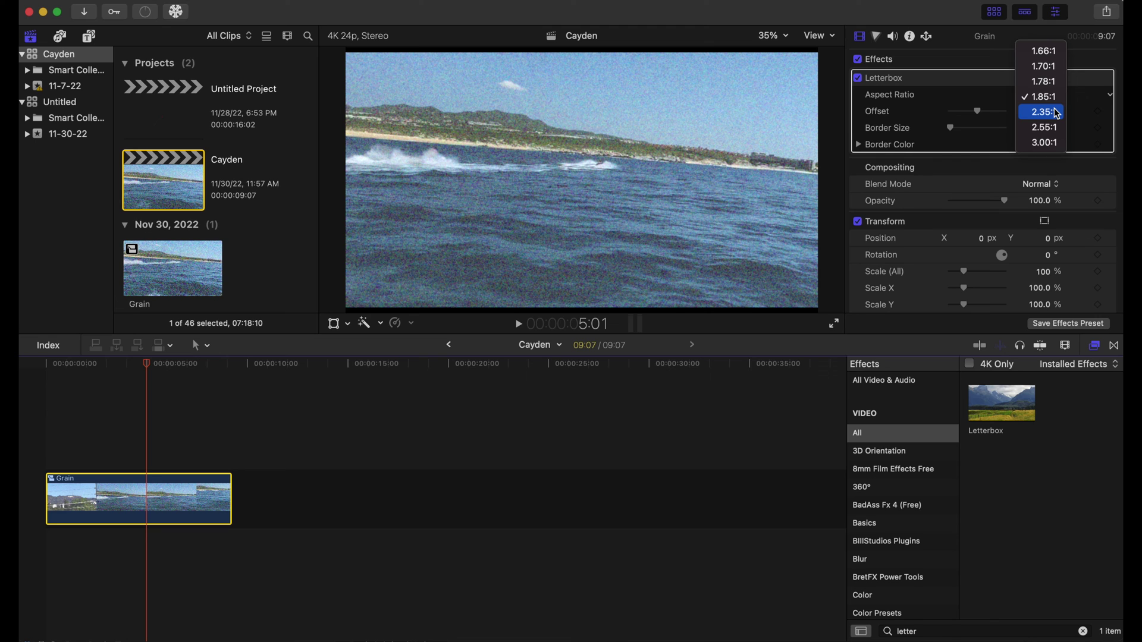
left_click(1042, 112)
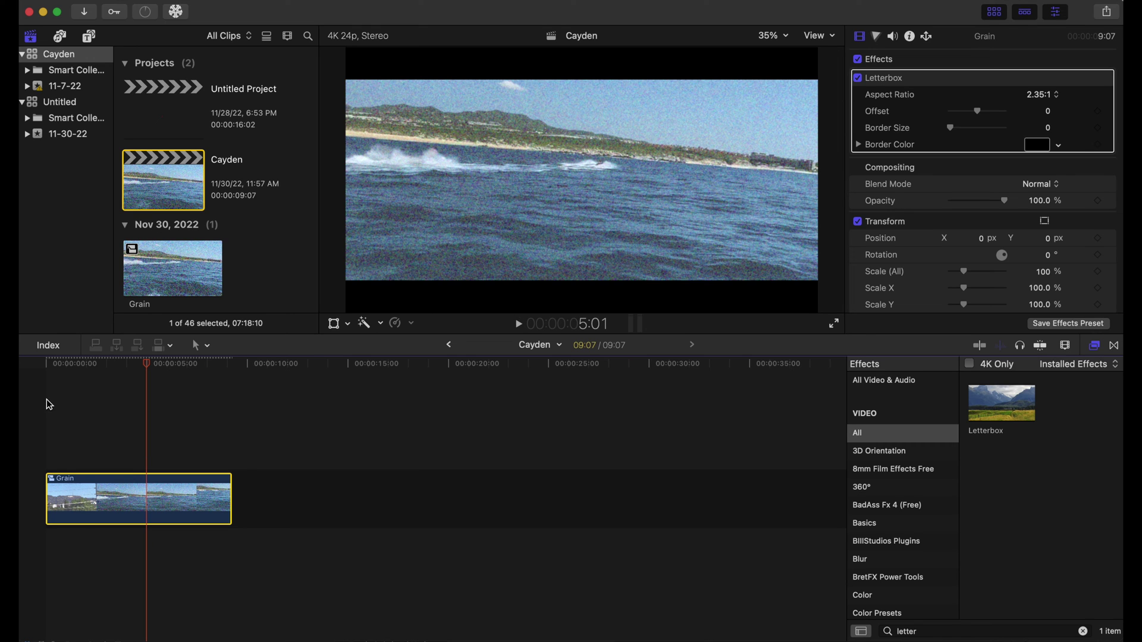
key("Home")
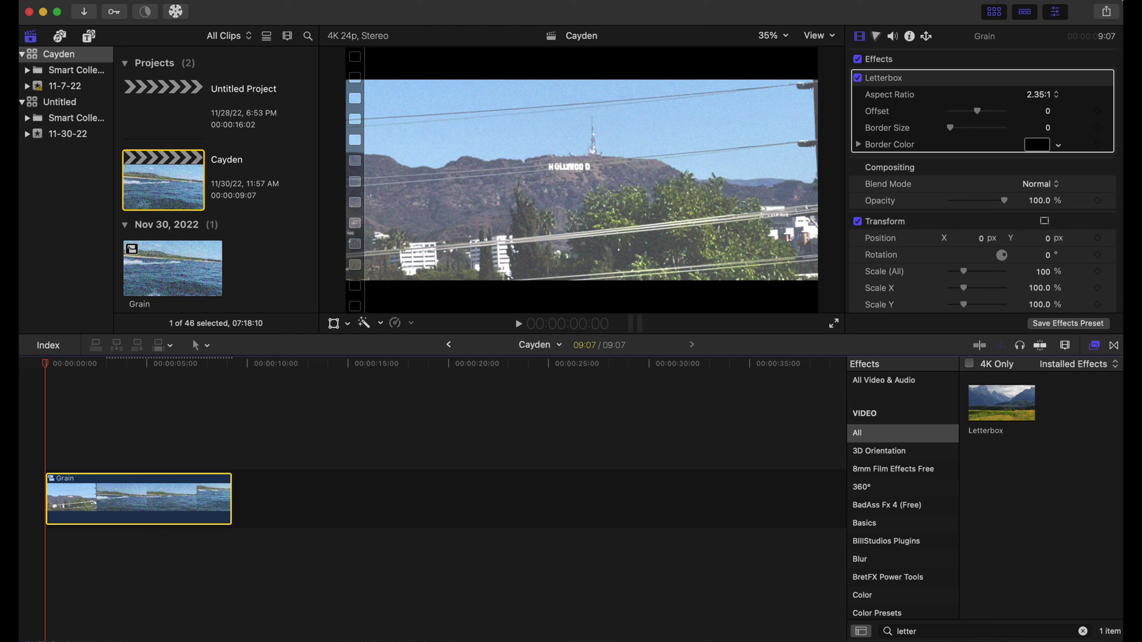
key("space")
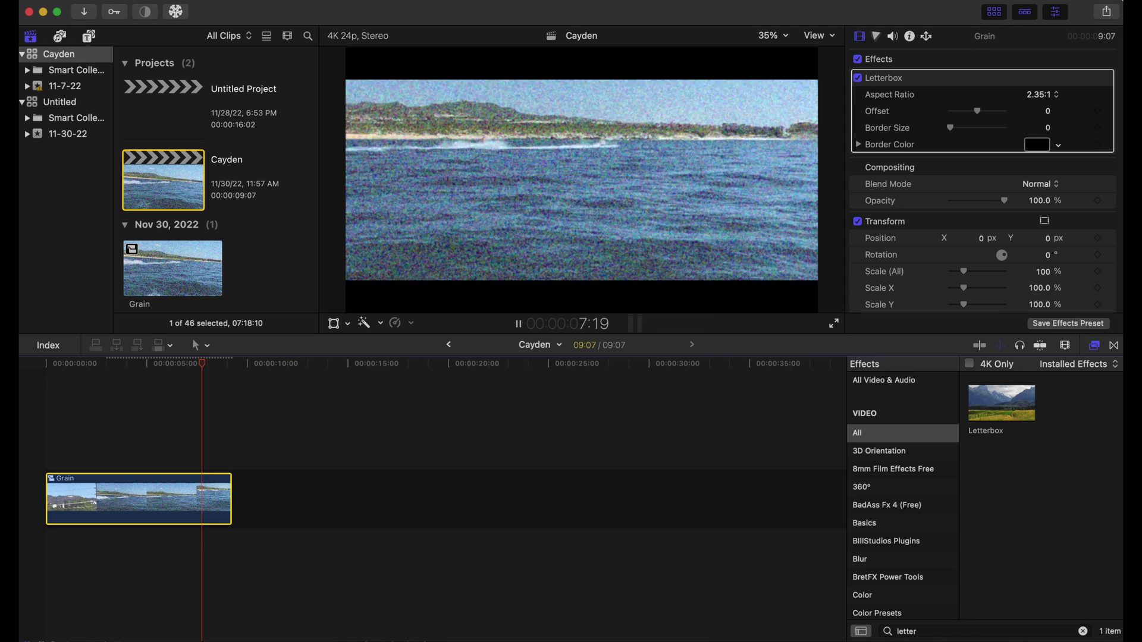
left_click(46, 374)
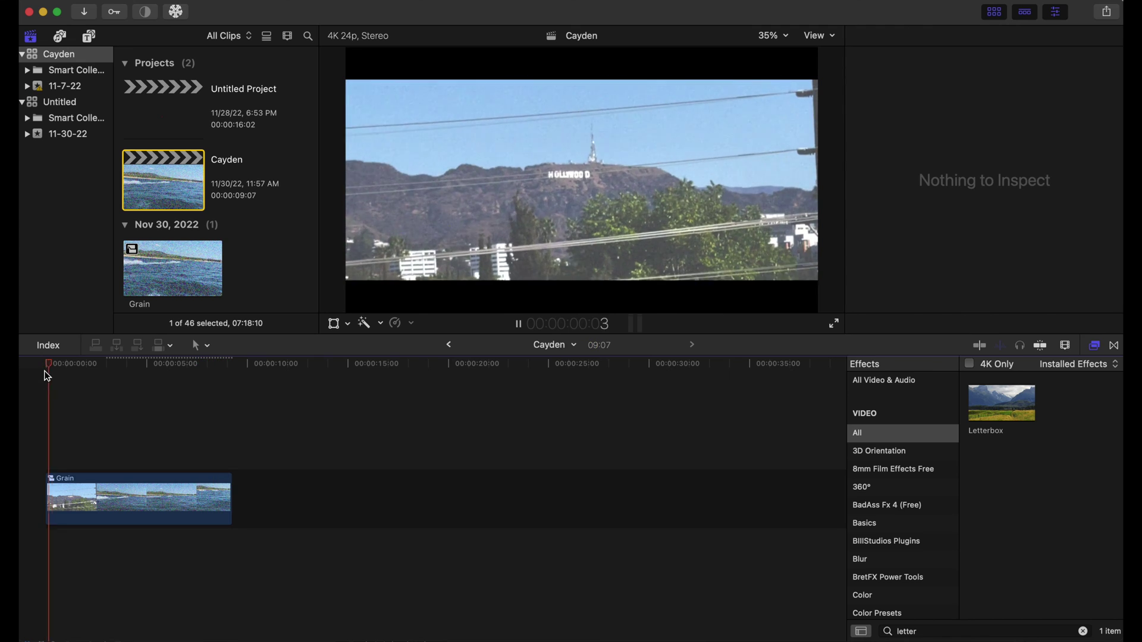